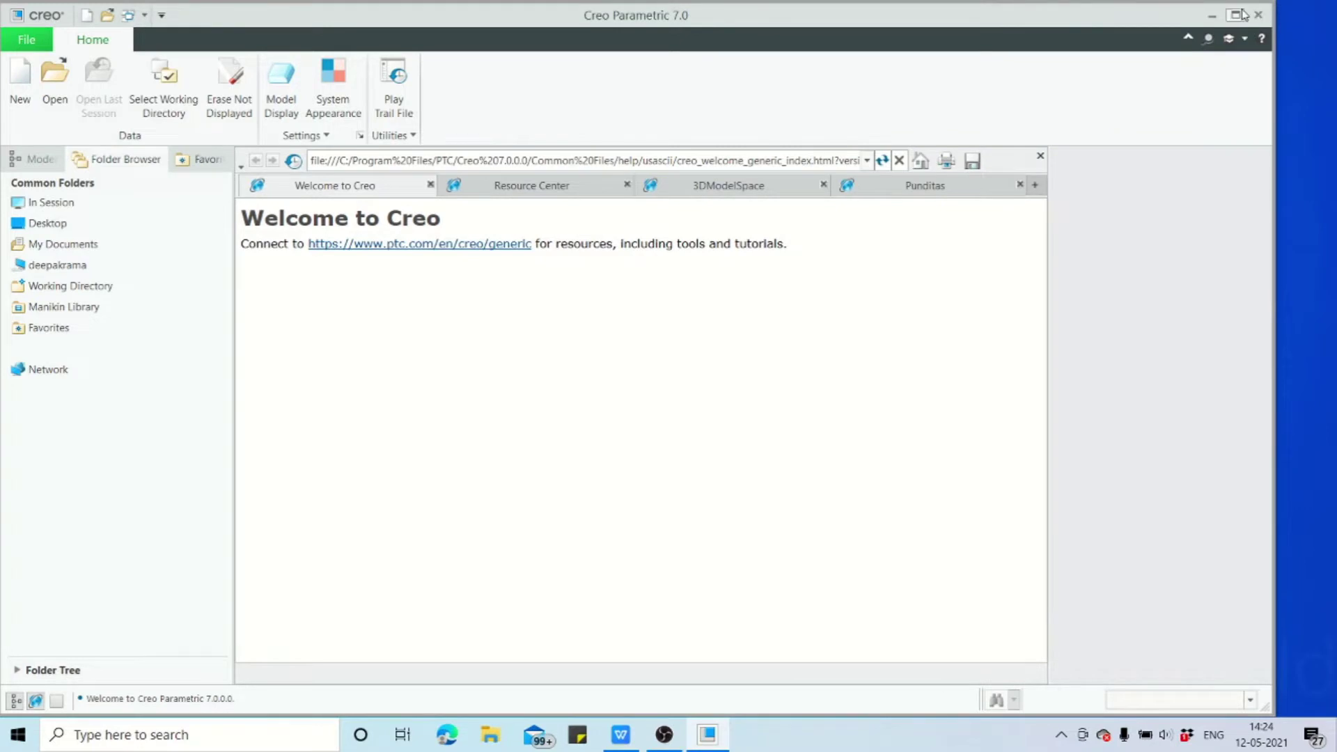
# - Create a new sketch file named creo02 in a maximized window
pyautogui.click(1237, 15)
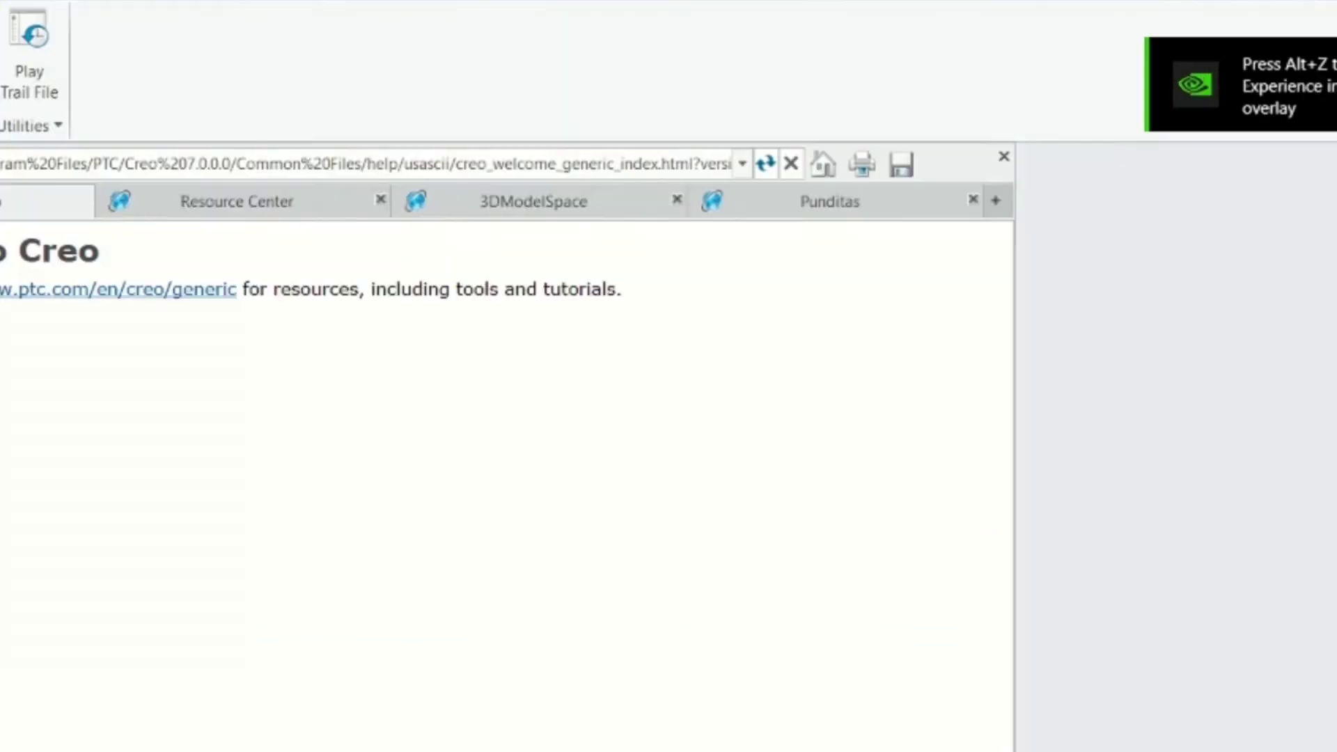
pyautogui.hotkey('ctrl', 'n')
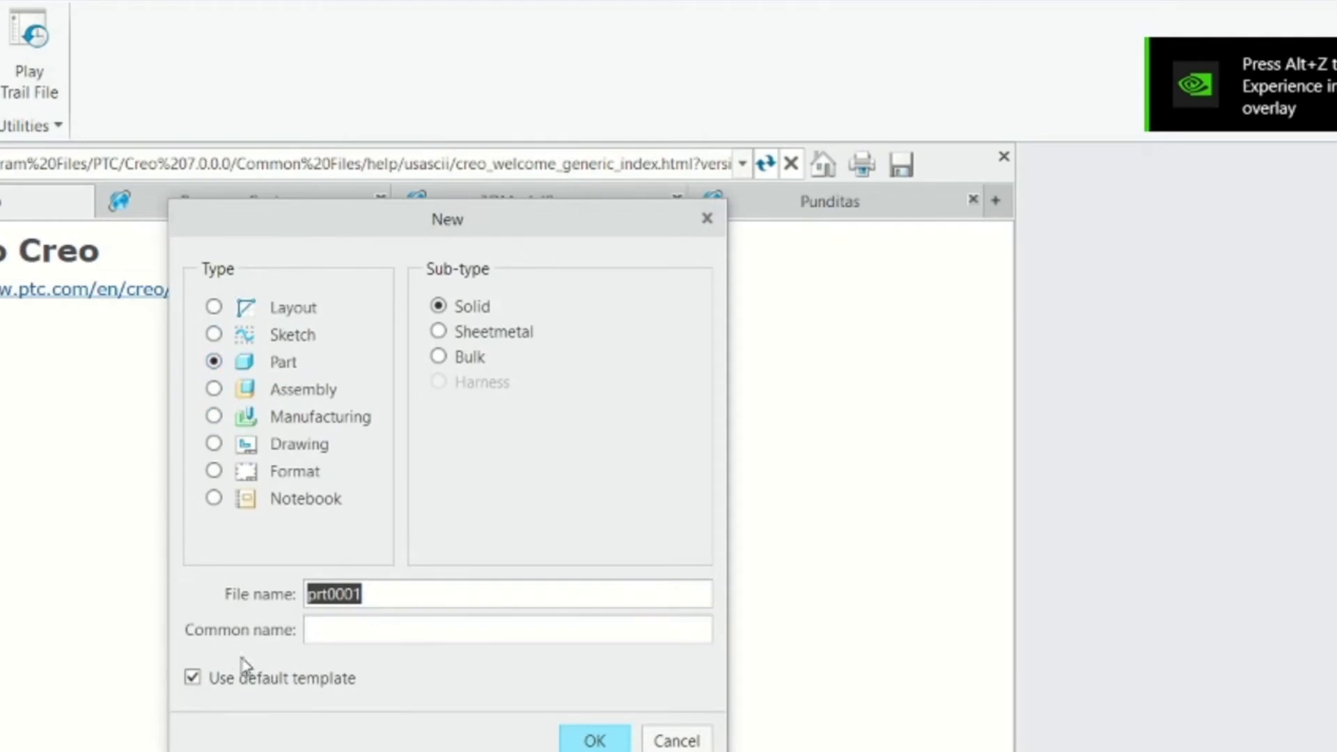
pyautogui.click(193, 678)
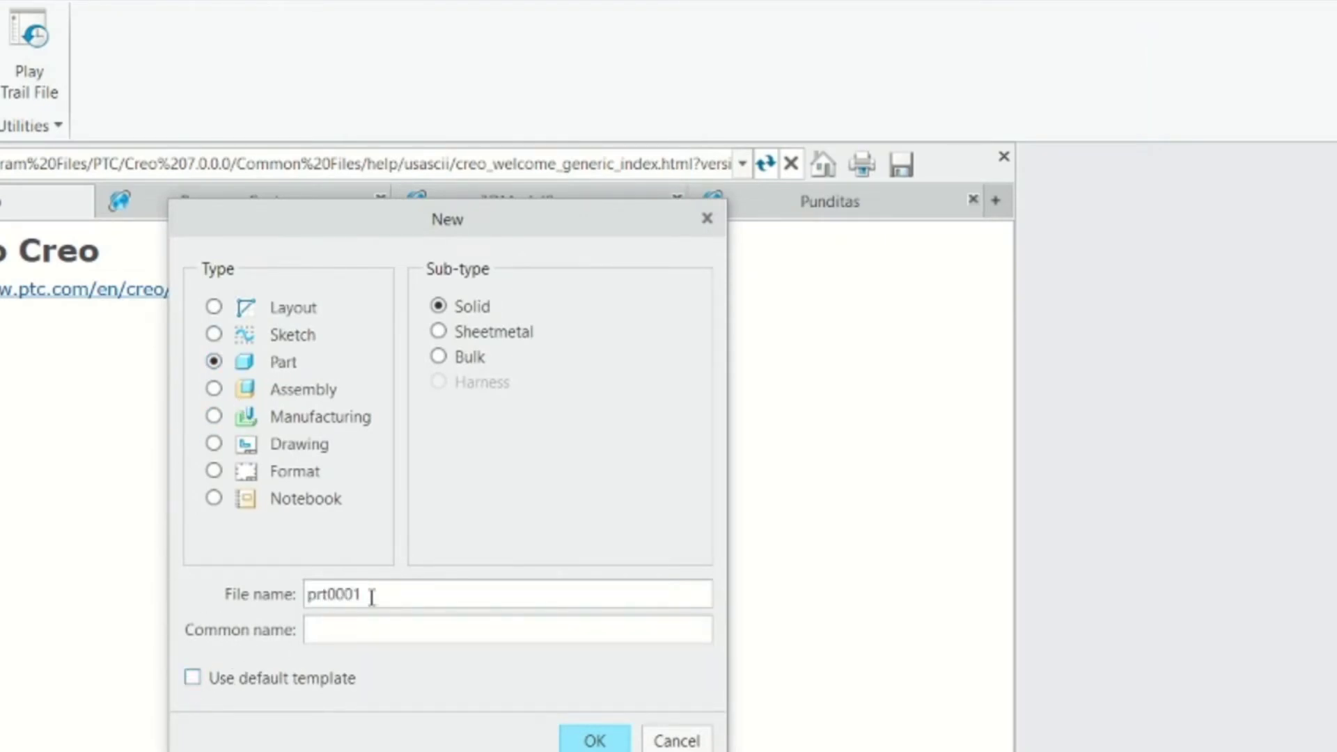
pyautogui.doubleClick(328, 597)
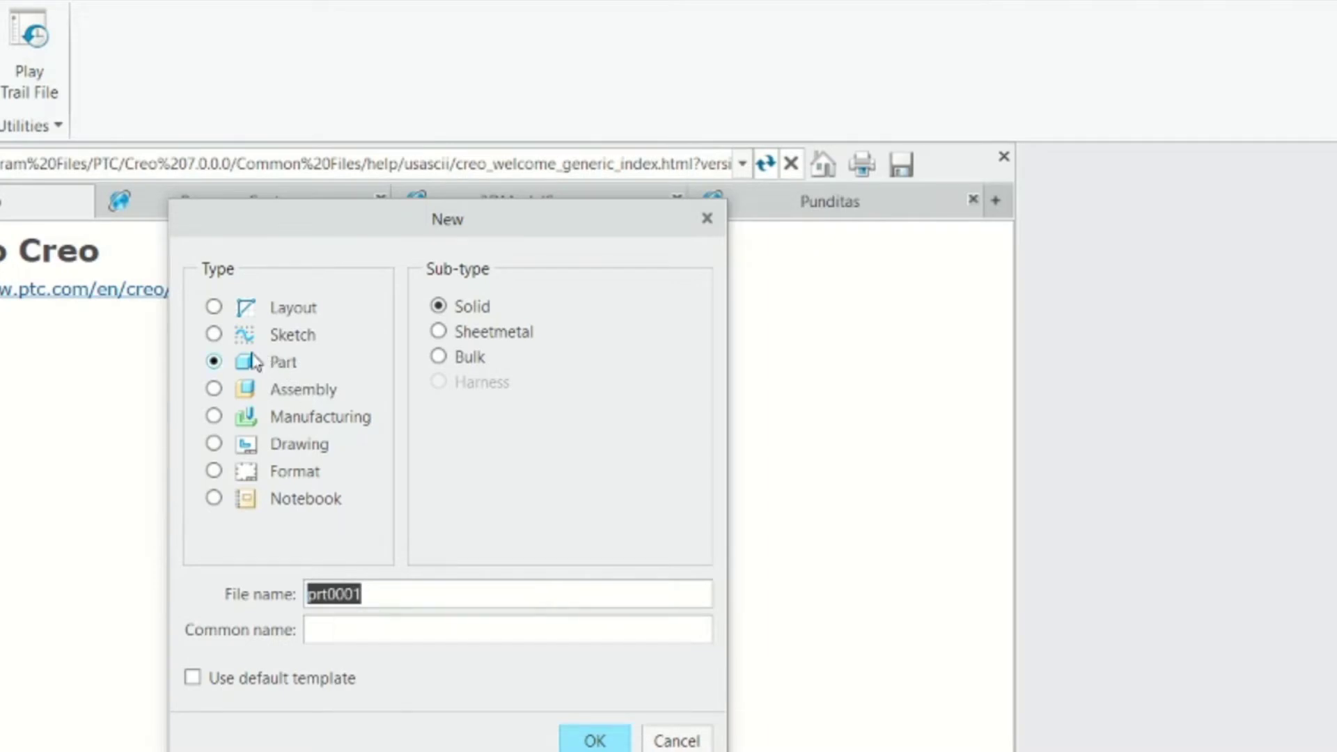
pyautogui.click(214, 335)
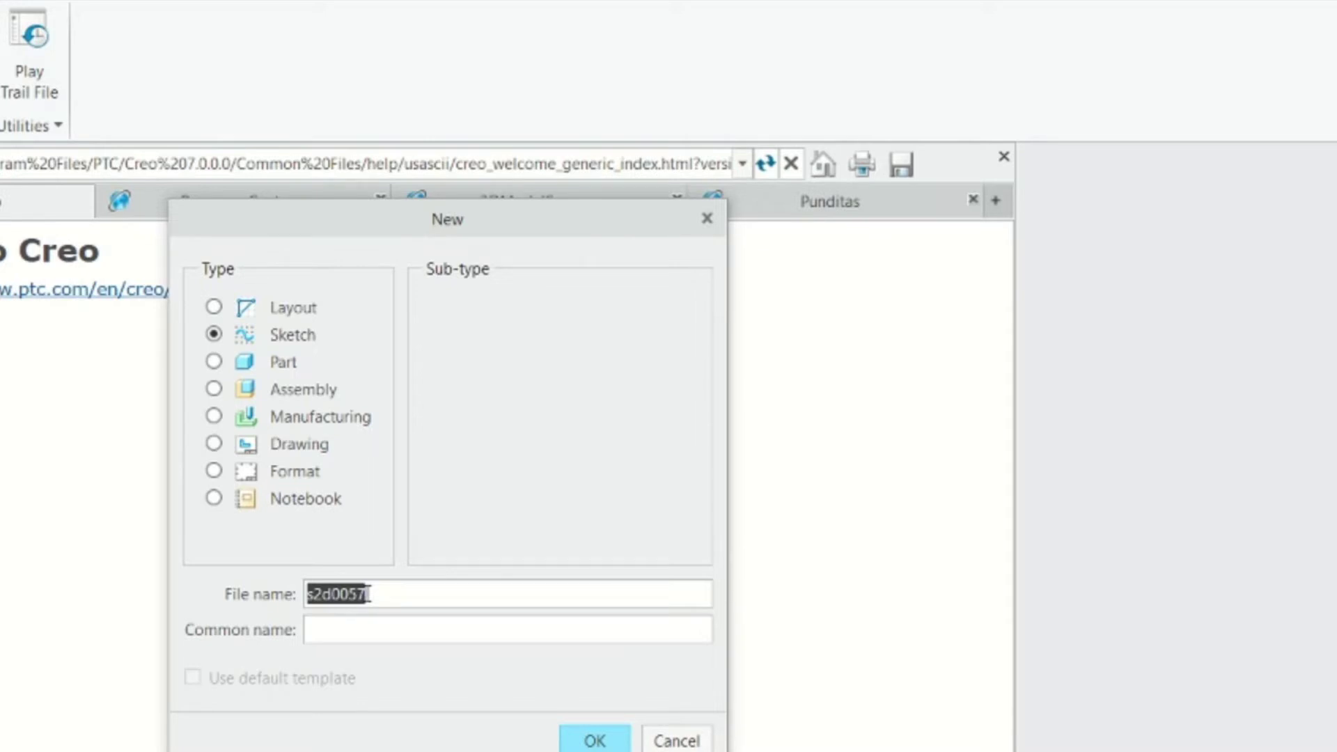
pyautogui.write('creo')
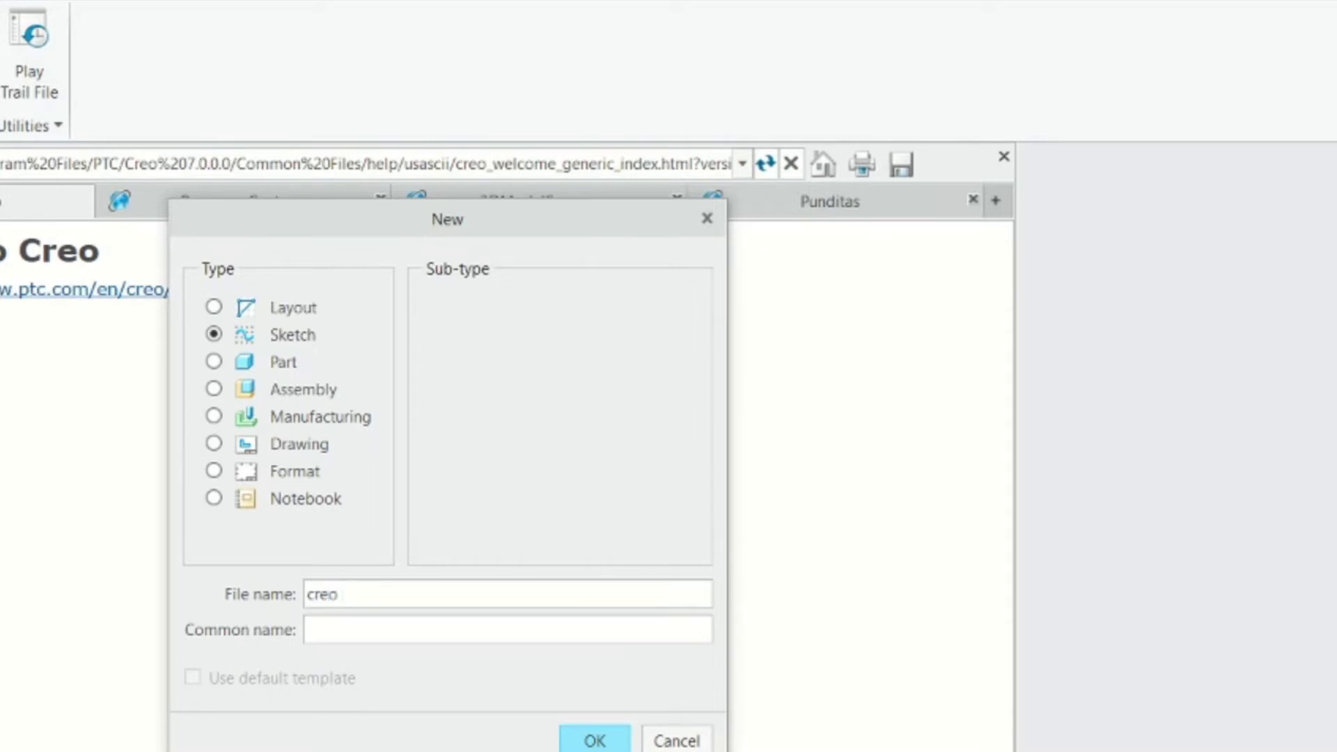
pyautogui.press('BackSpace')
pyautogui.write('02')
pyautogui.click(597, 741)
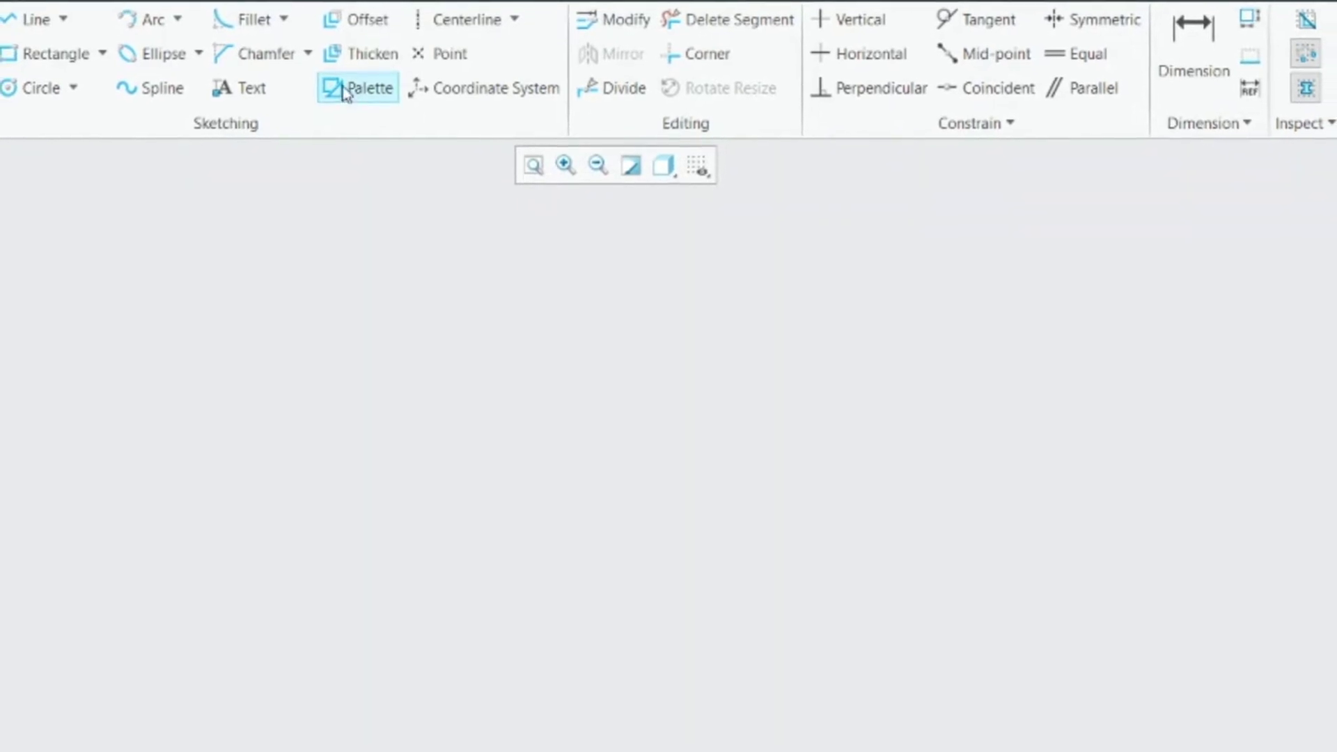
# - Open the Sketcher Palette and examine its polygon, profile, shape and star categories
pyautogui.click(357, 76)
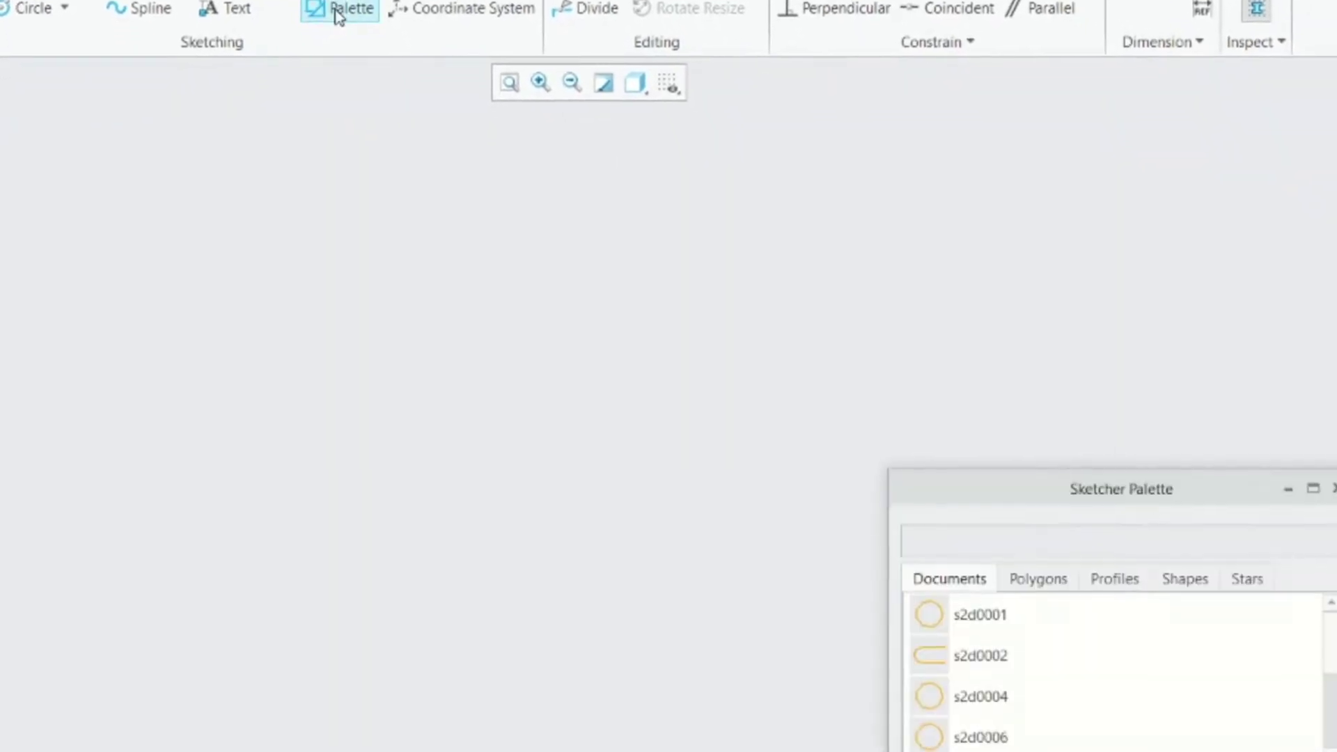
pyautogui.click(1025, 551)
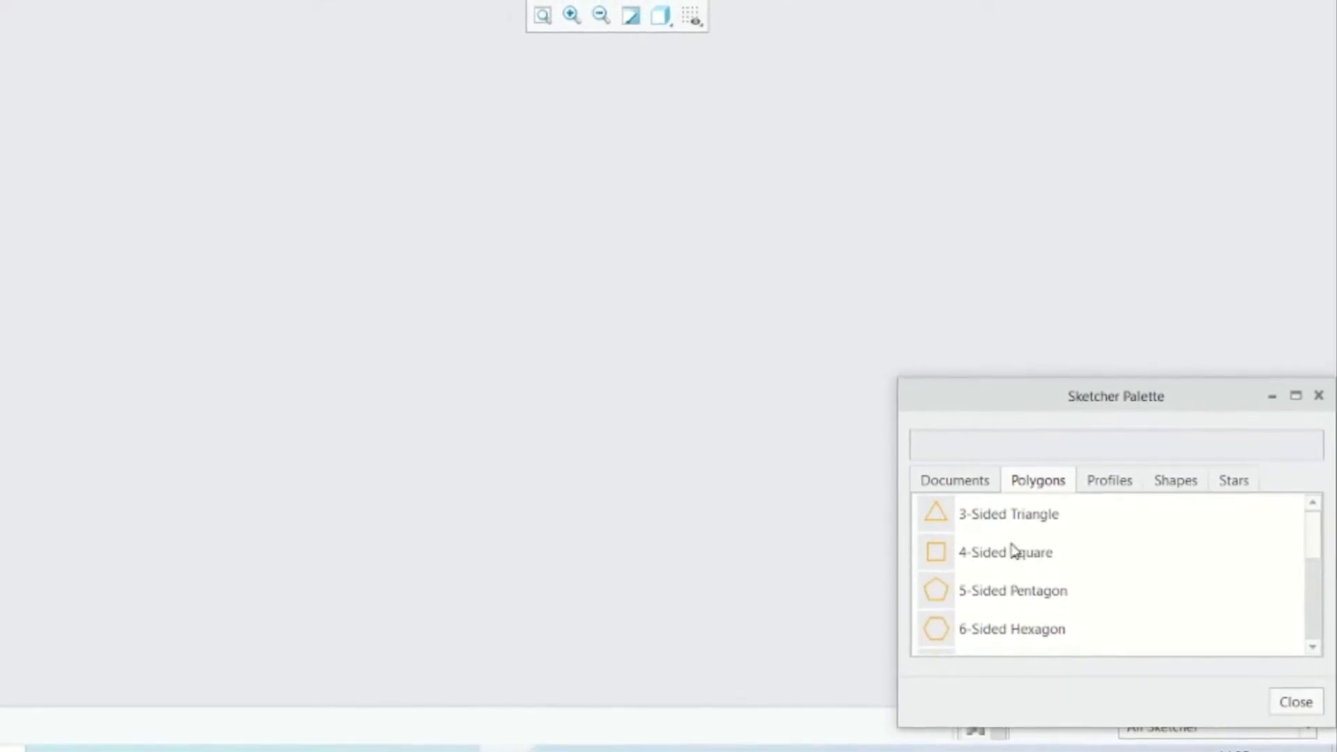
pyautogui.click(1093, 480)
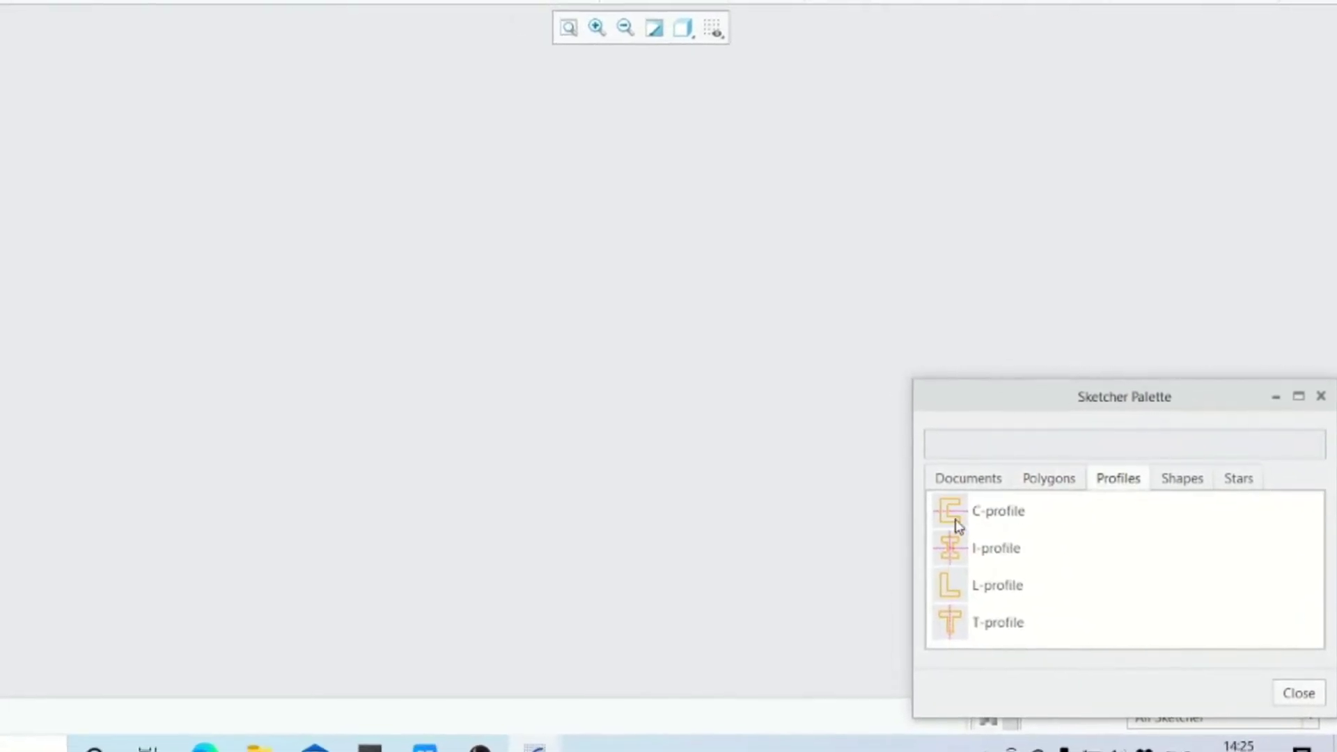
pyautogui.click(1190, 479)
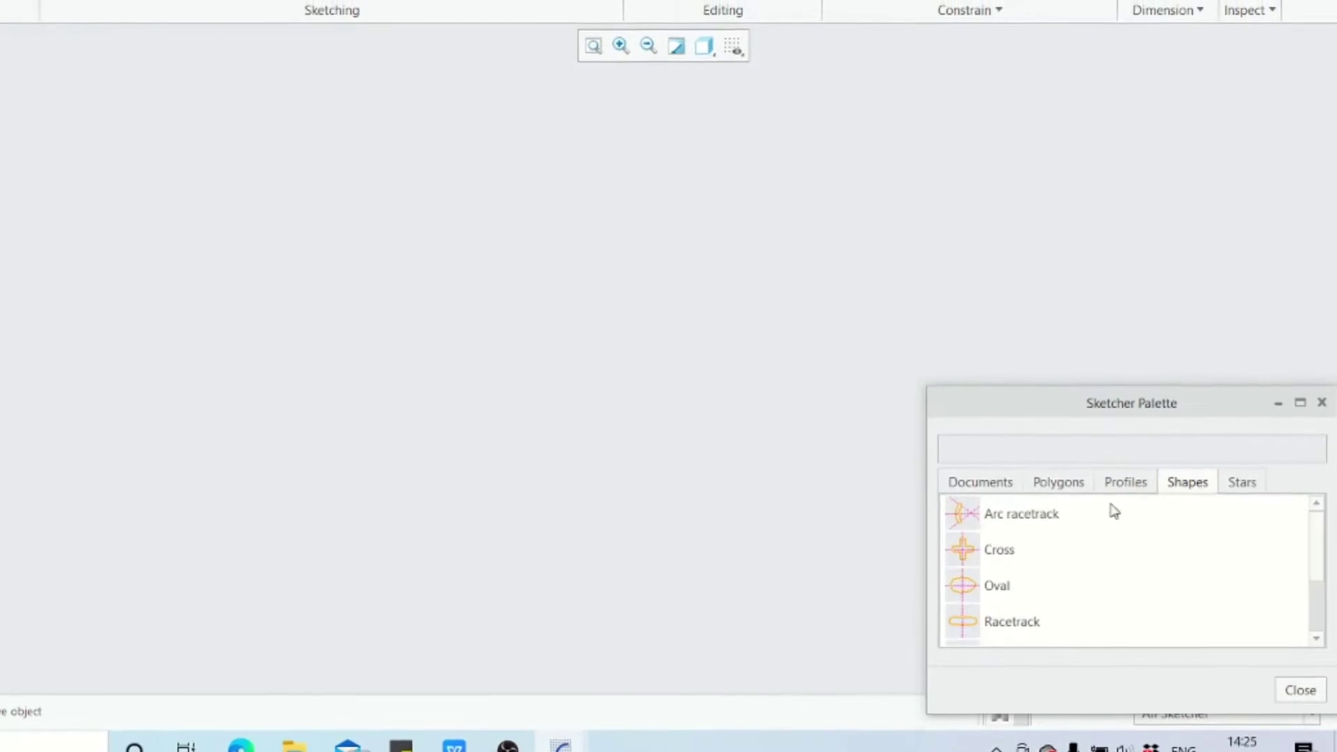
pyautogui.scroll(-3, 1003, 571)
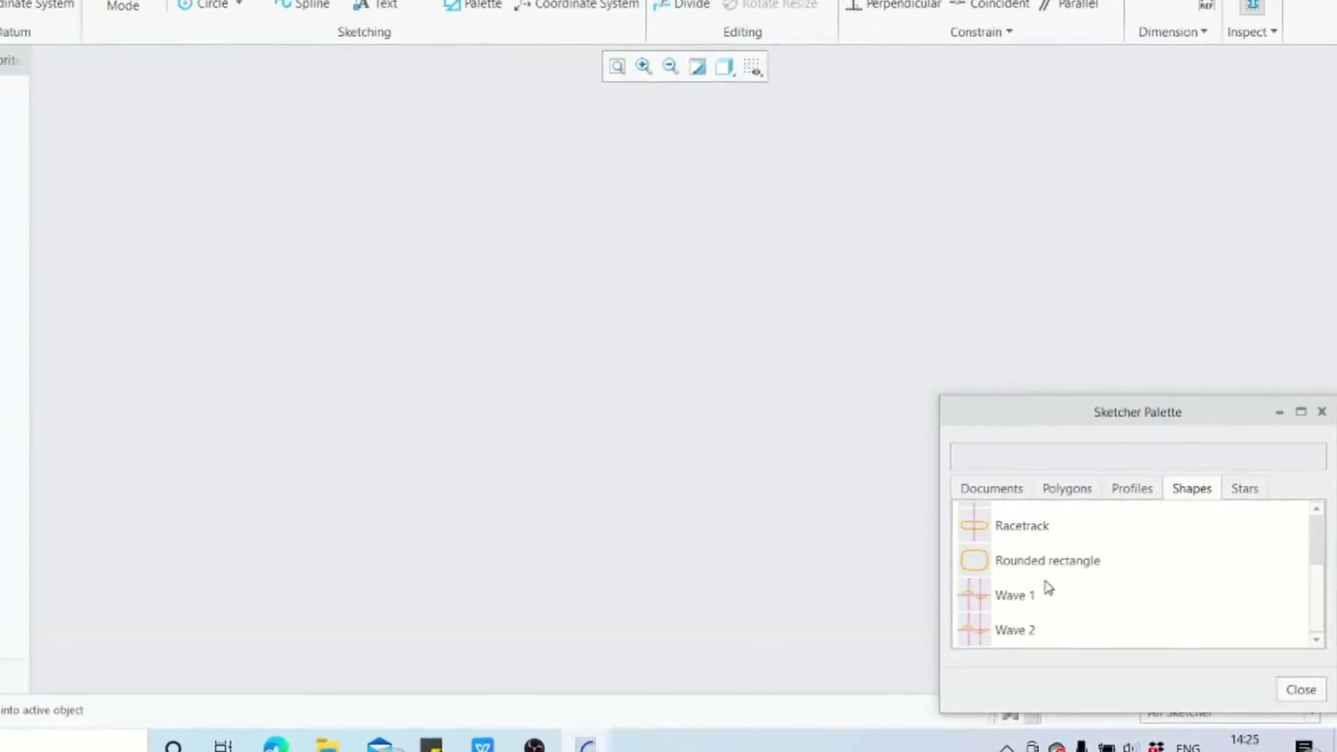
pyautogui.click(1245, 490)
pyautogui.scroll(-3, 1012, 558)
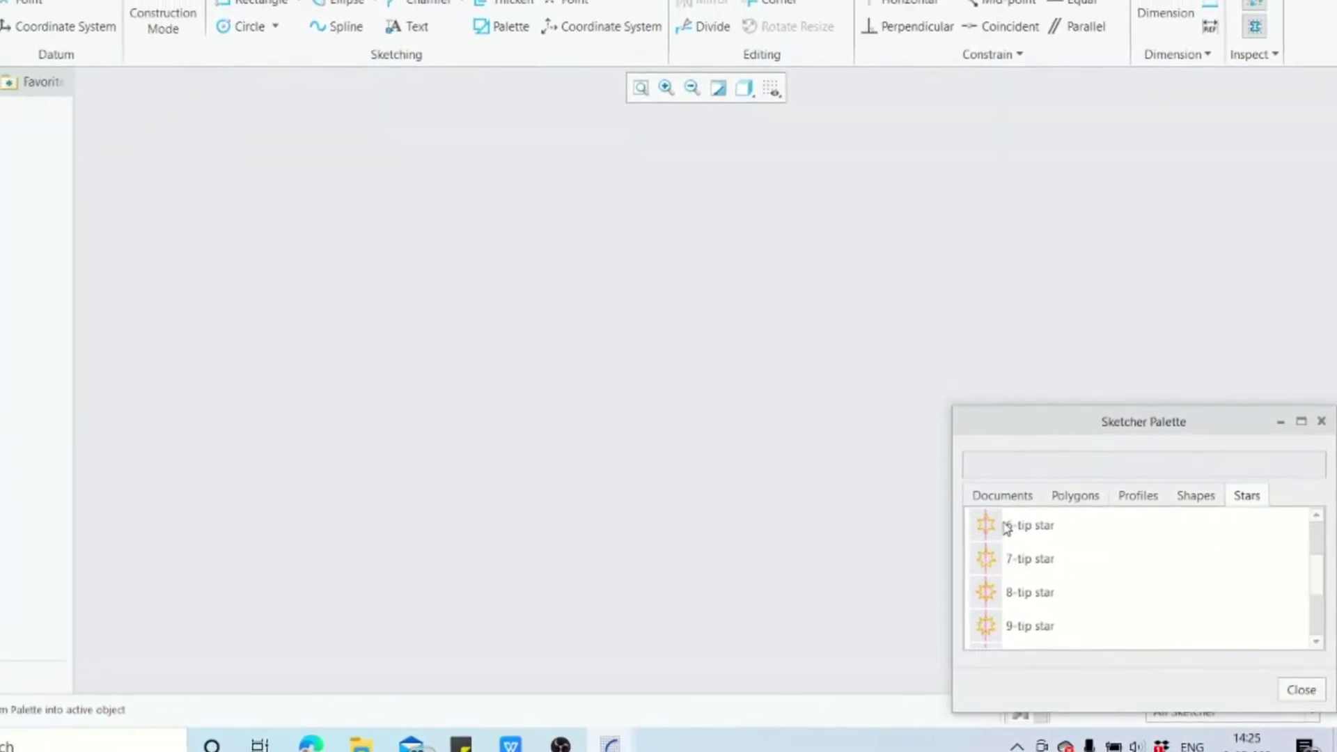
pyautogui.scroll(5, 1043, 604)
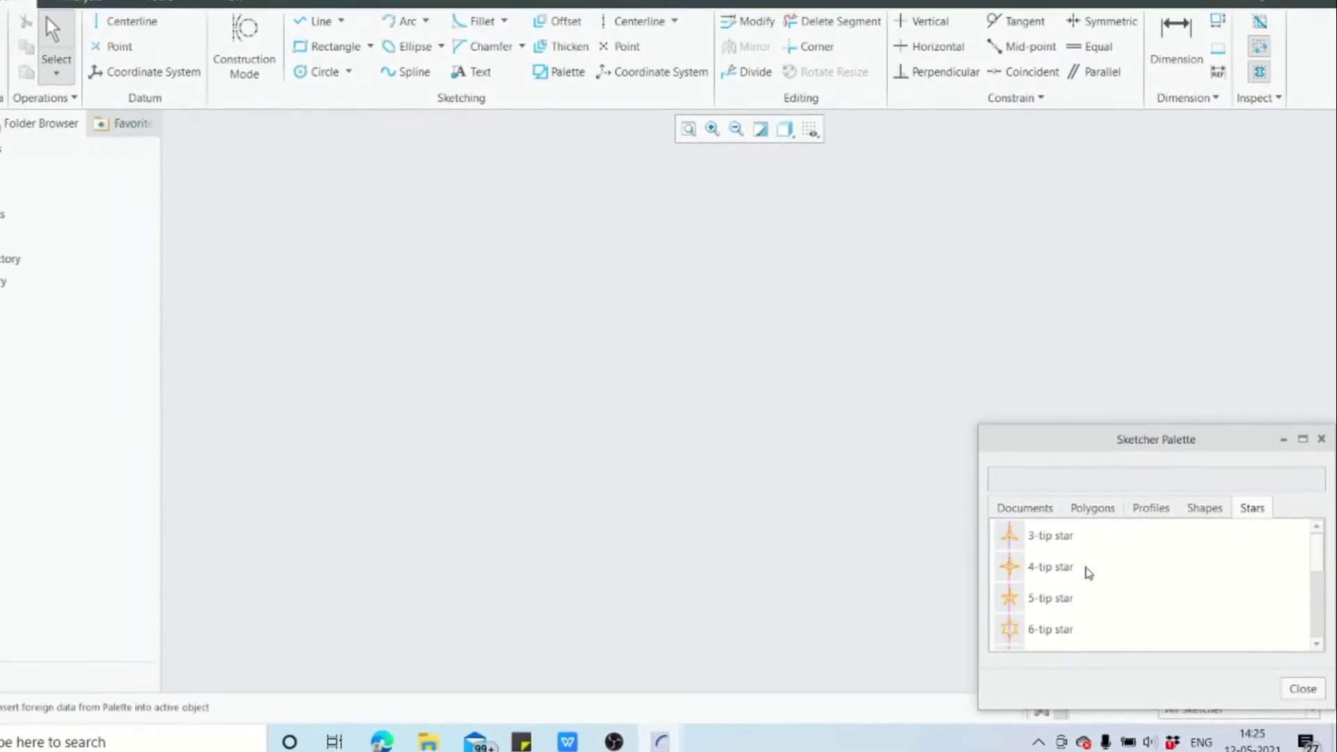
# - Preview the 6-sided hexagon from the polygons in the enlarged palette, then restore the palette's size
pyautogui.click(1096, 512)
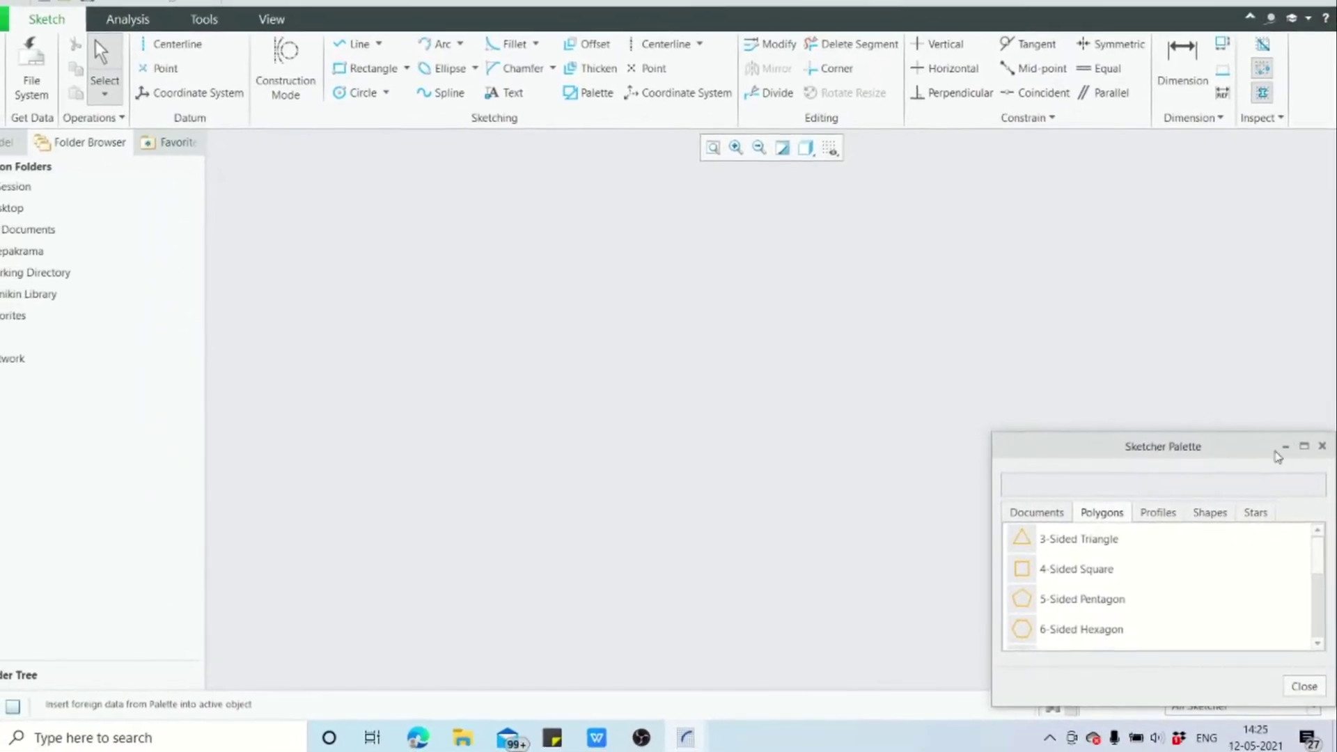
pyautogui.click(1305, 449)
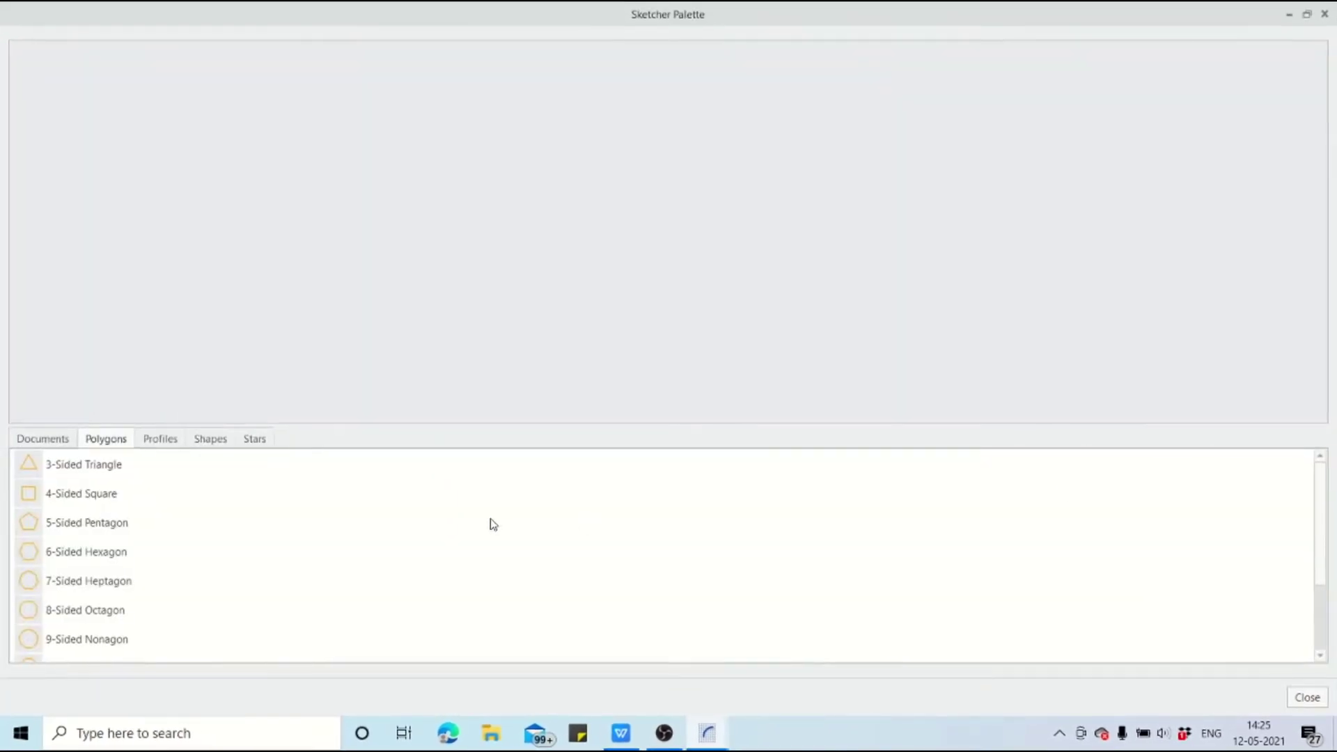
pyautogui.scroll(-2, 83, 543)
pyautogui.scroll(2, 49, 565)
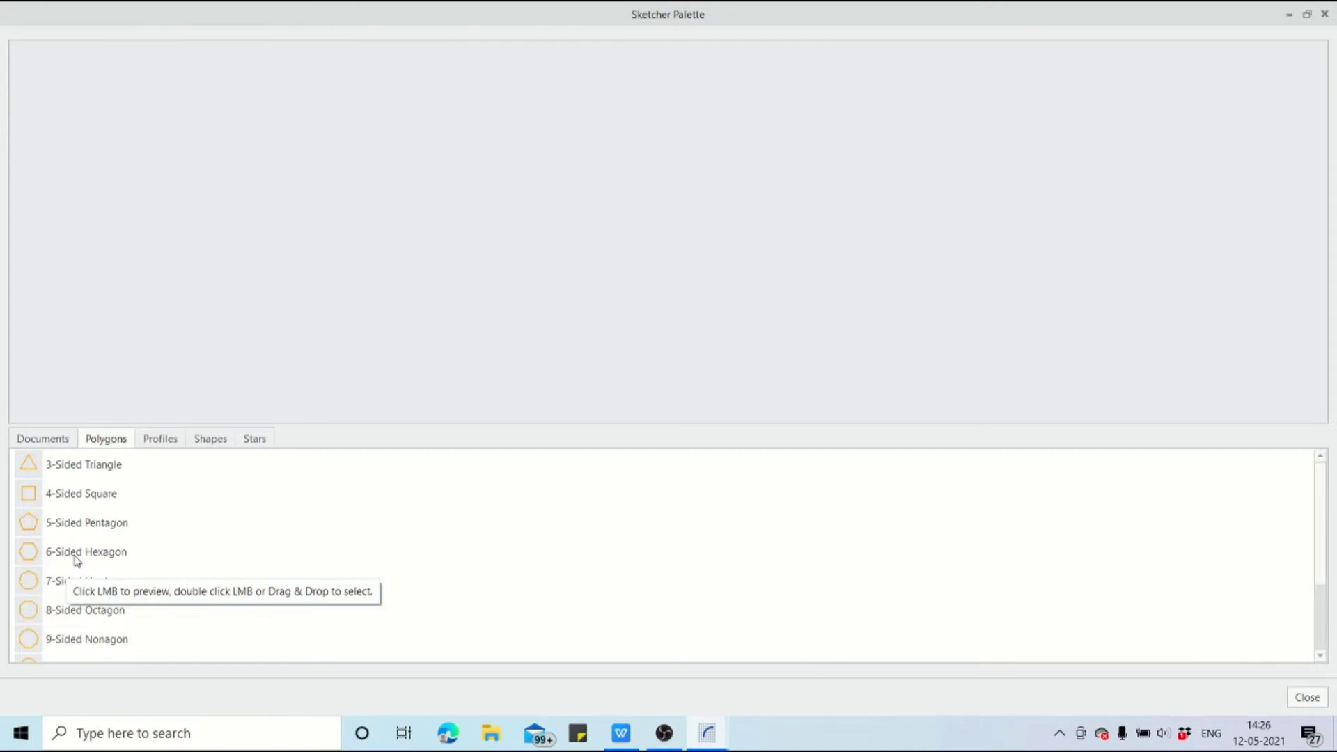
pyautogui.click(77, 558)
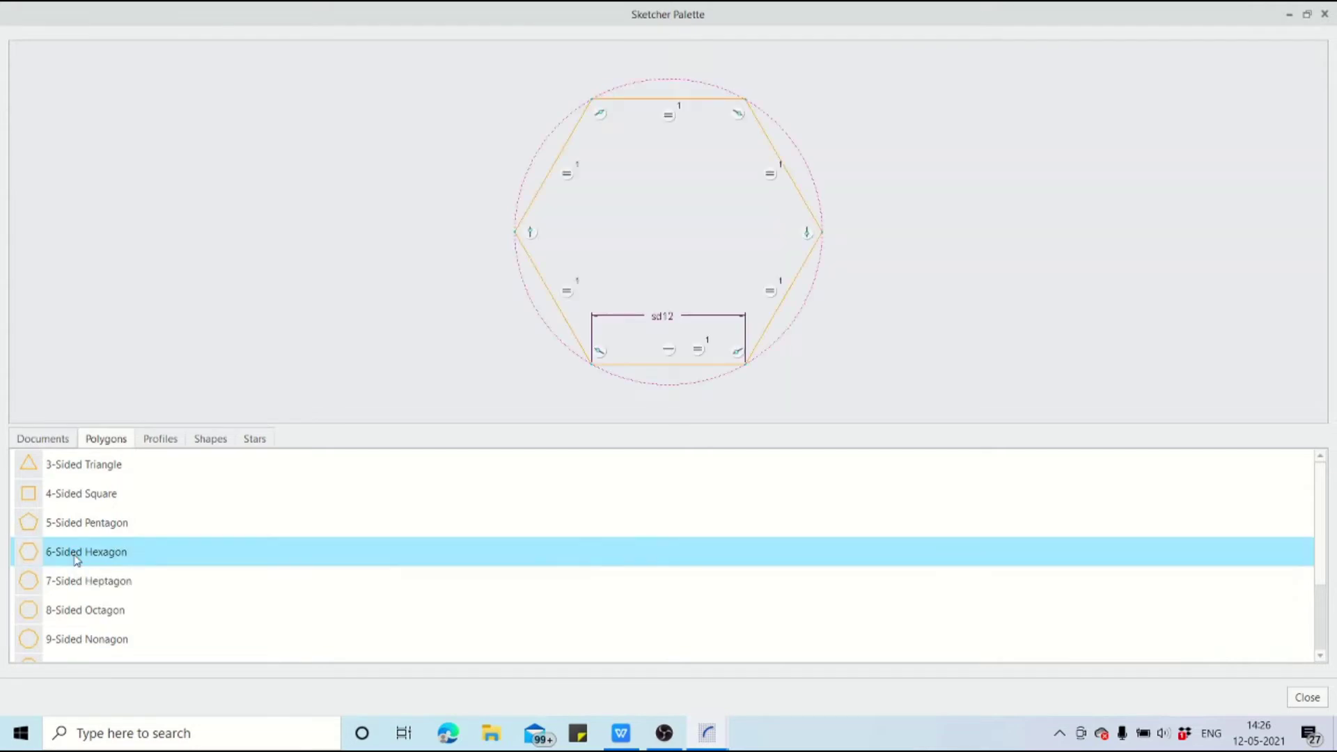
pyautogui.click(1308, 15)
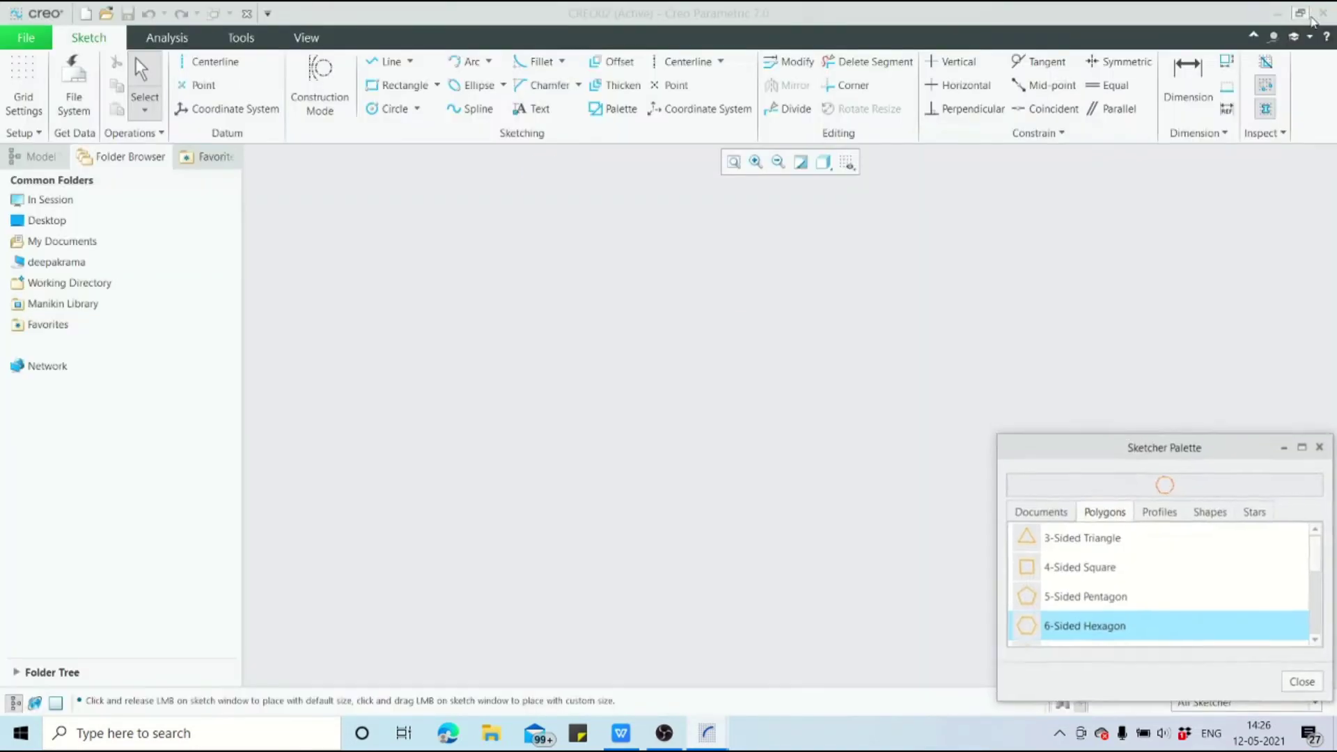
# - Place the 6-sided hexagon in the middle of the empty sketch with a scaling factor of 5
pyautogui.click(718, 364)
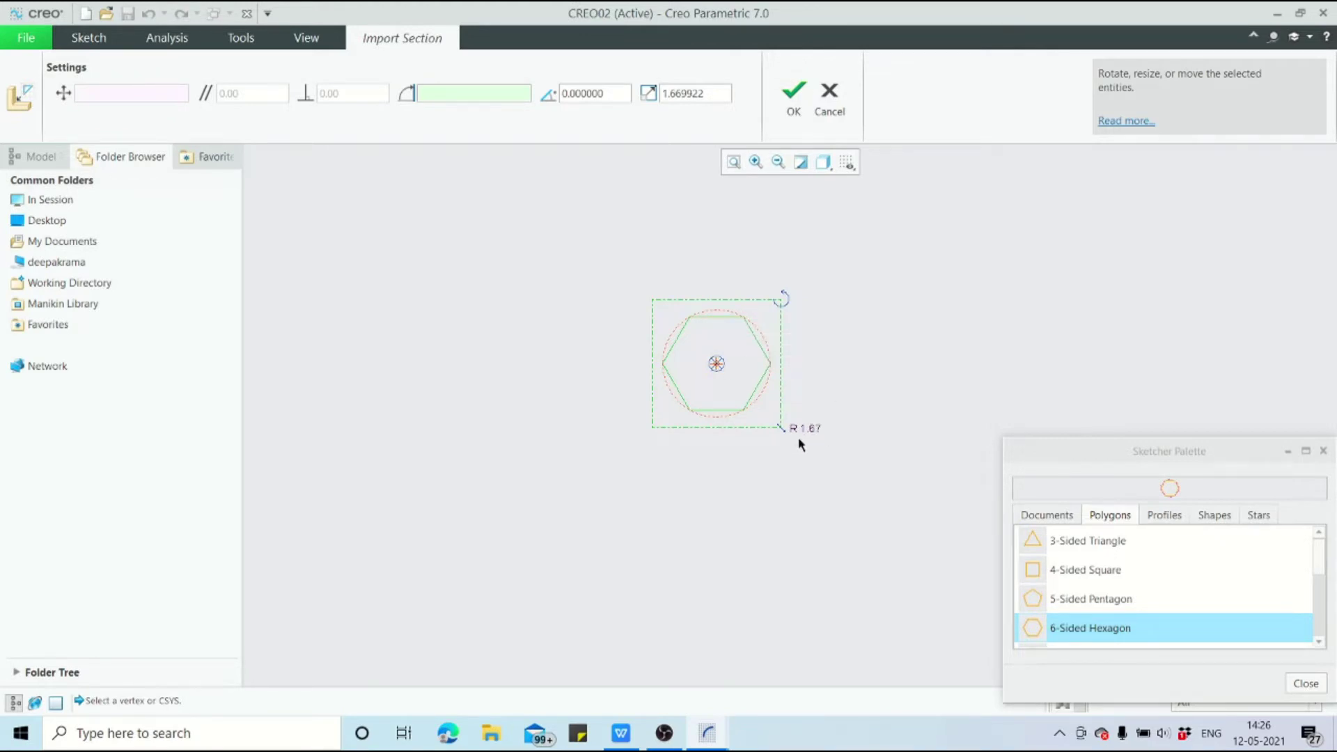
pyautogui.doubleClick(713, 91)
pyautogui.write('5')
pyautogui.press('Return')
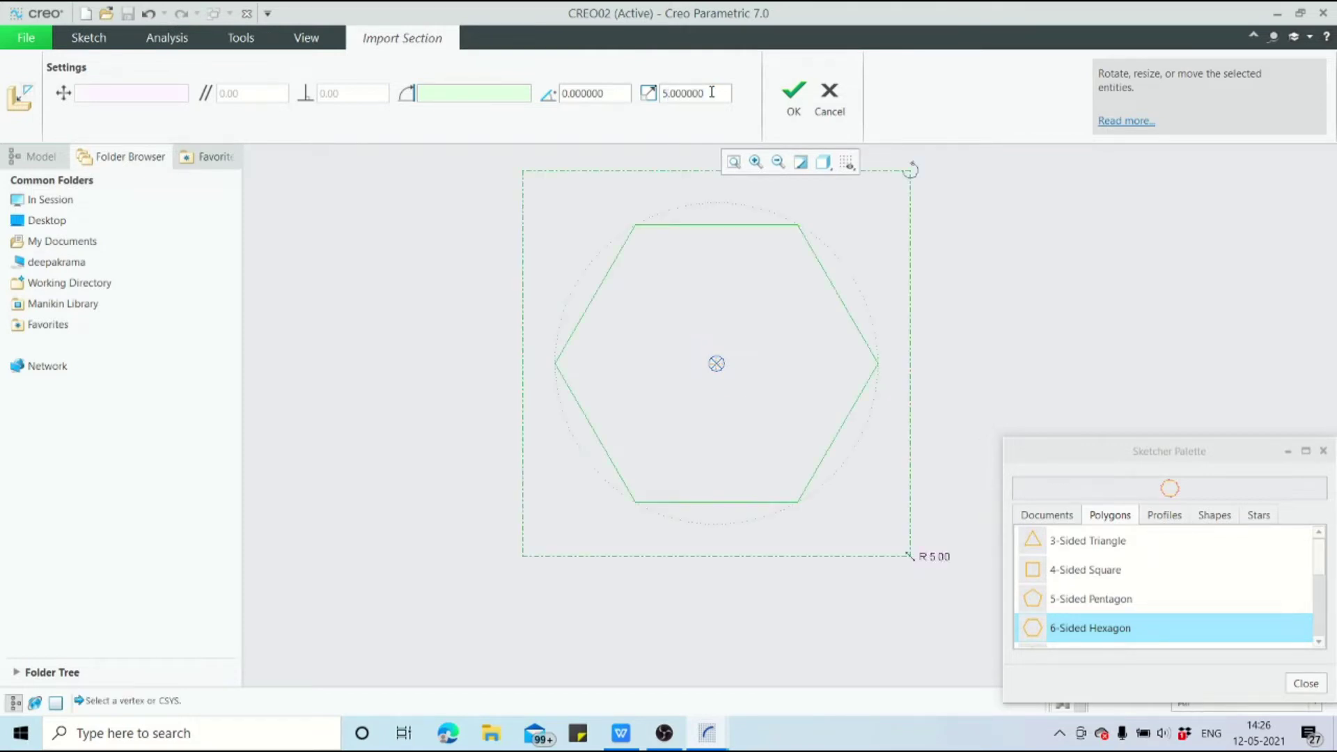
pyautogui.click(792, 101)
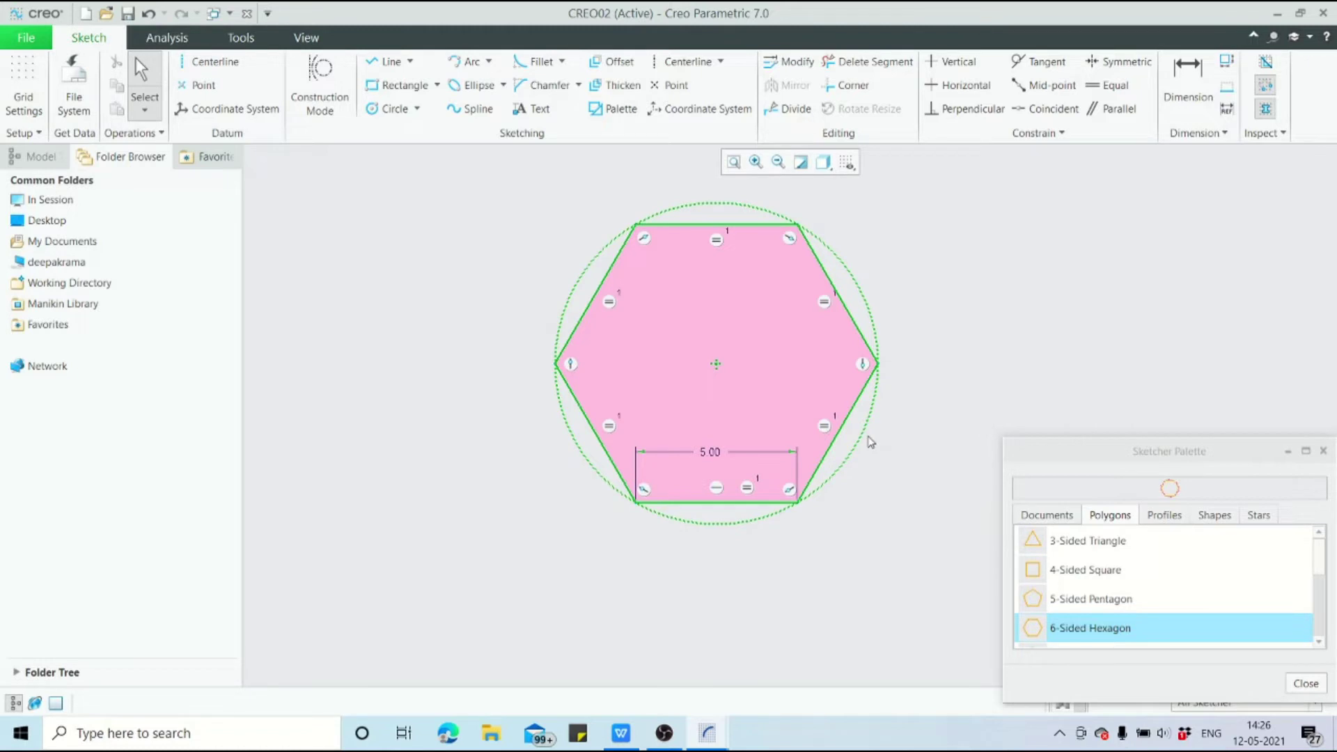
# - Place the palette's I-profile to the left of the hexagon at a scale of about 1.48
pyautogui.click(1166, 517)
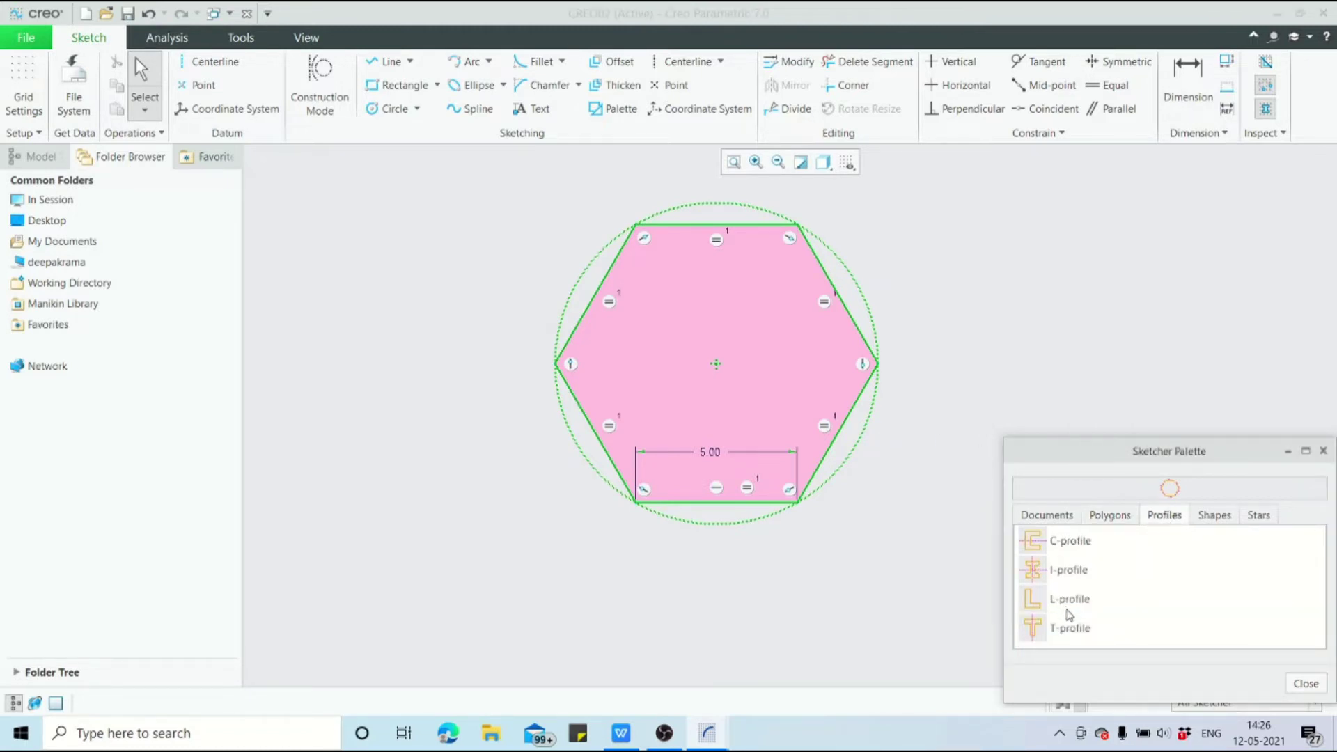
pyautogui.click(1221, 518)
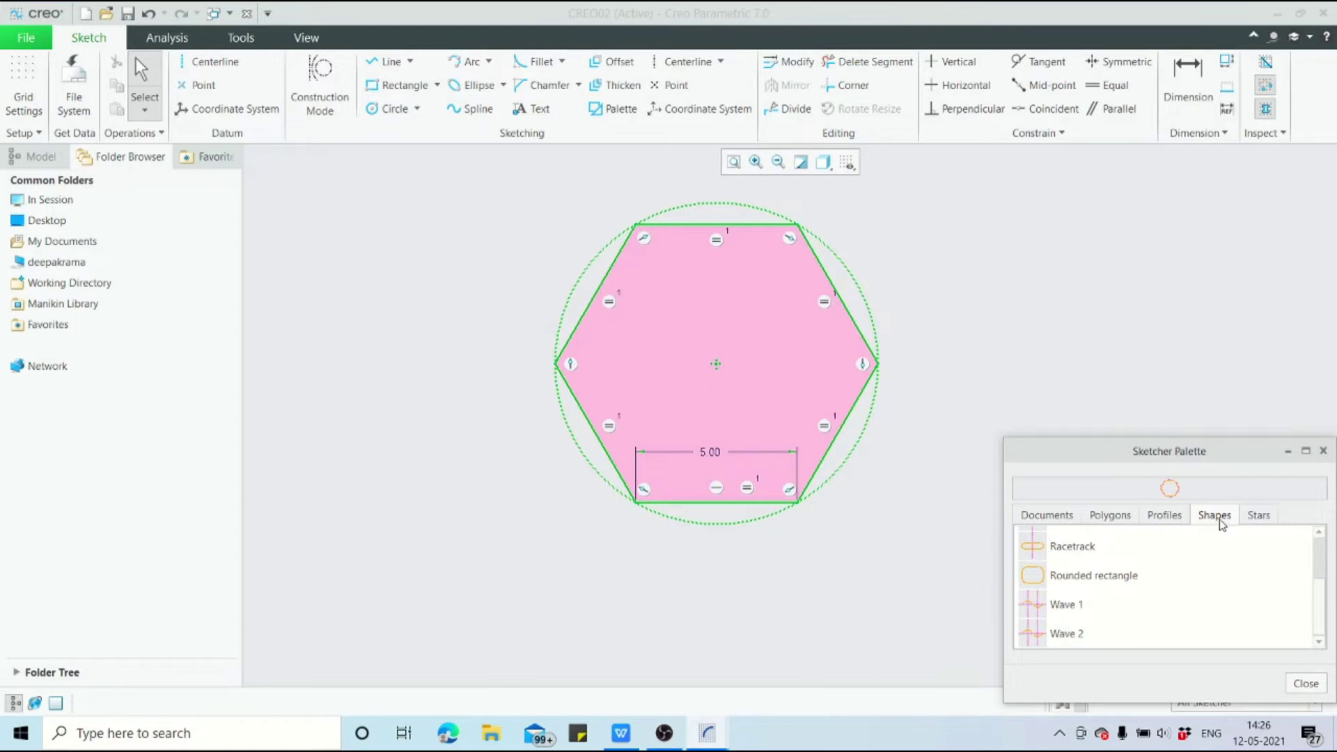
pyautogui.click(1173, 520)
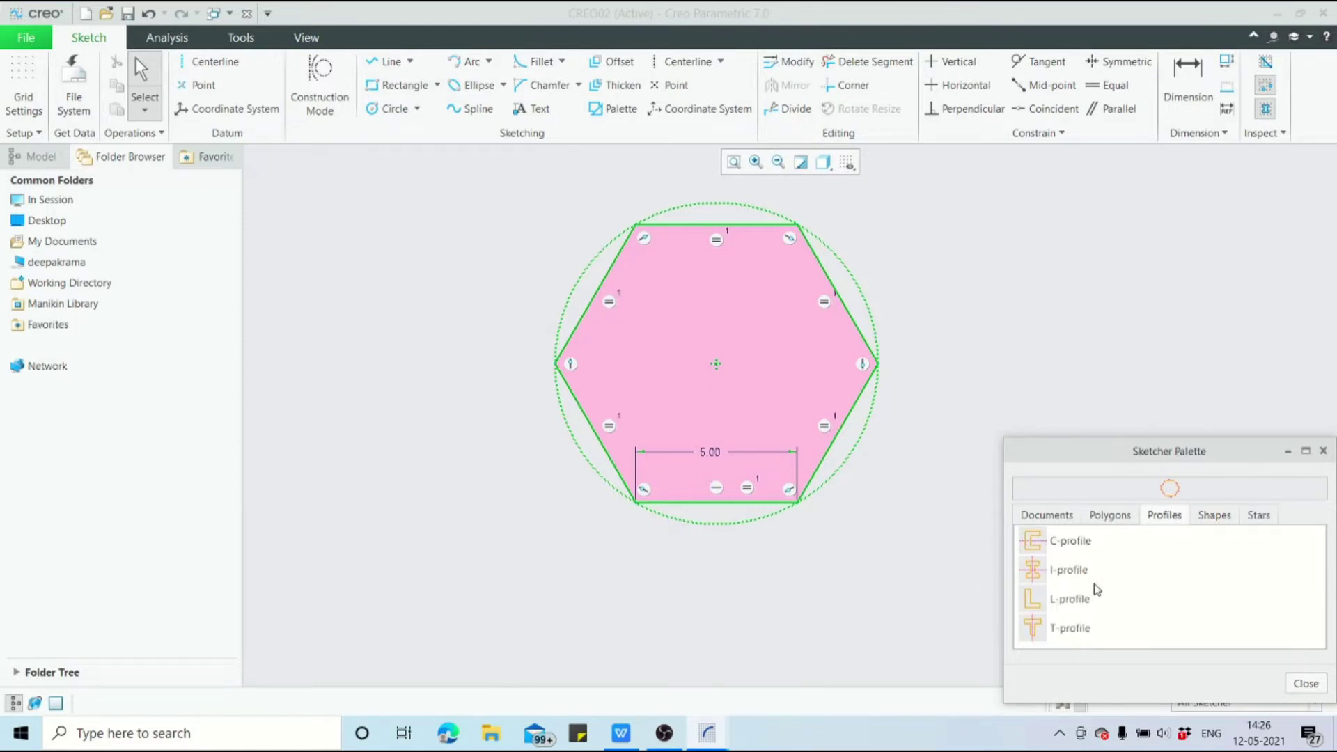
pyautogui.click(1073, 572)
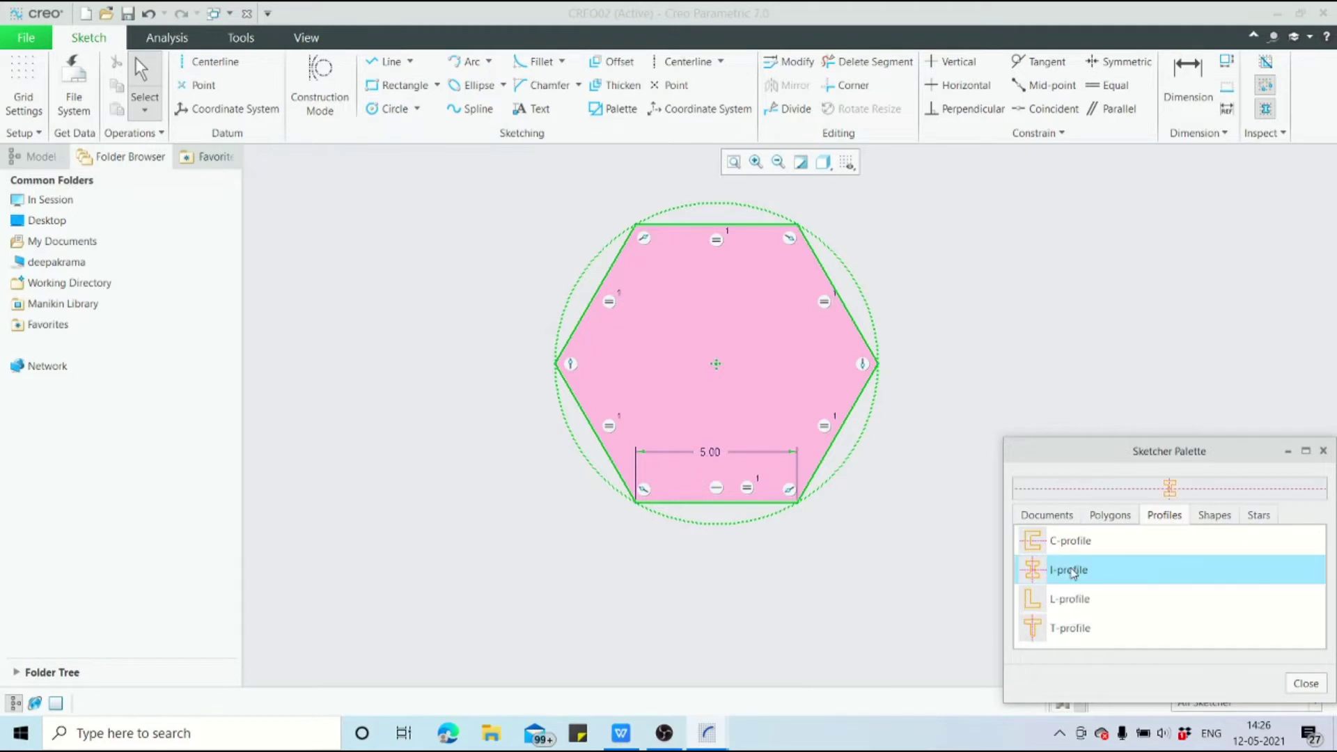
pyautogui.doubleClick(1073, 574)
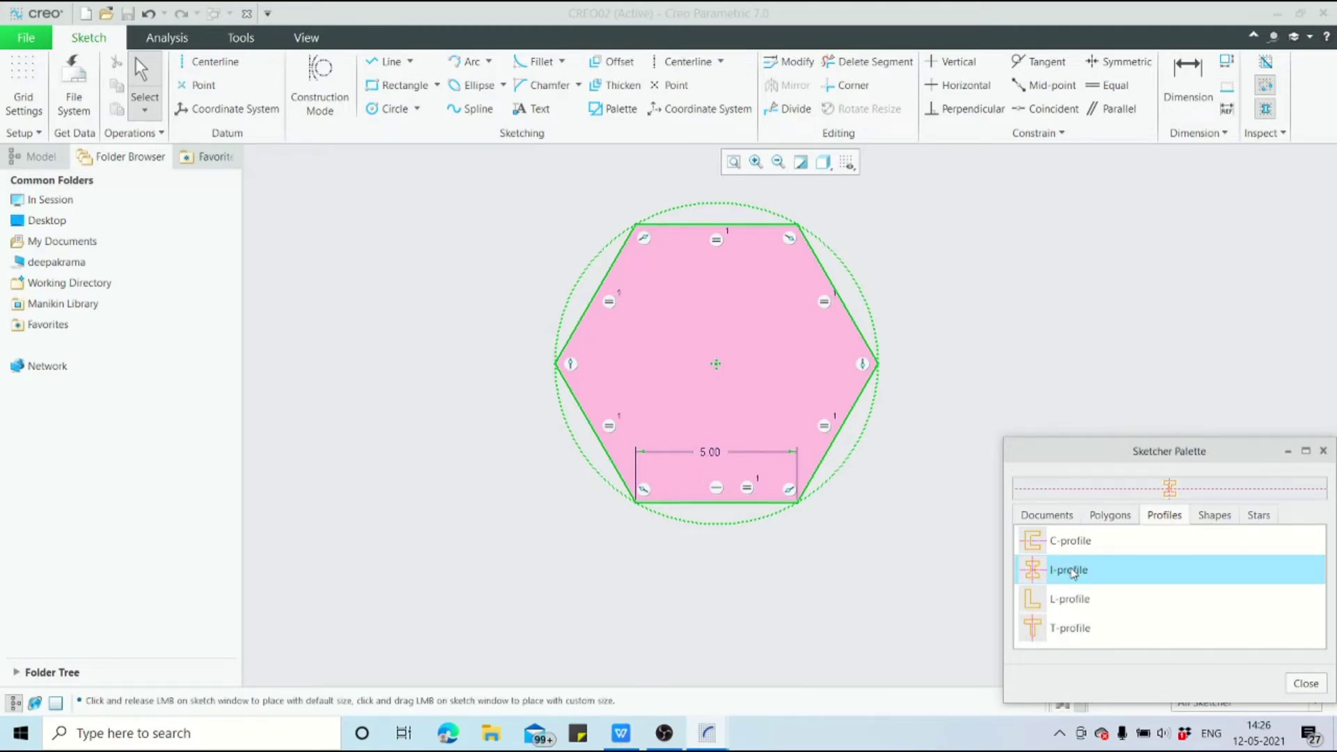
pyautogui.scroll(-1, 778, 400)
pyautogui.scroll(3, 776, 396)
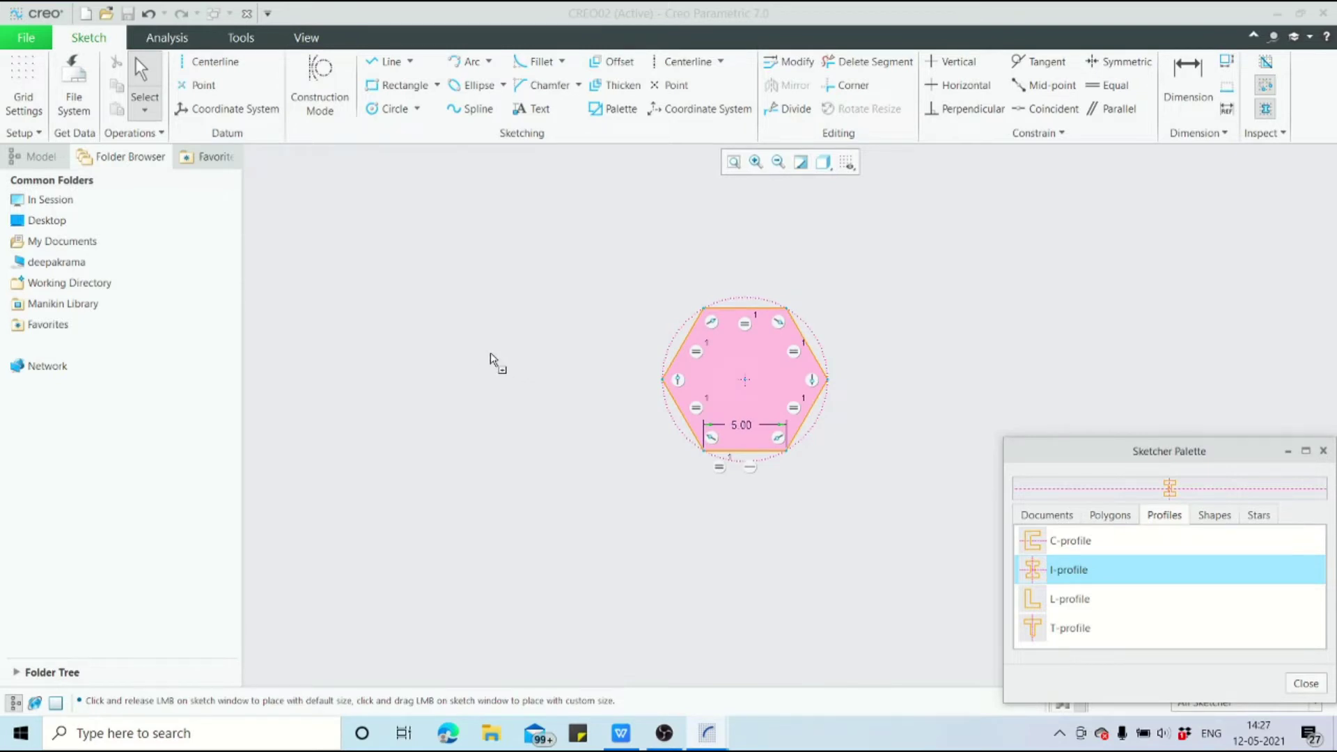
pyautogui.moveTo(490, 353); pyautogui.dragTo(930, 332)
pyautogui.click(640, 346)
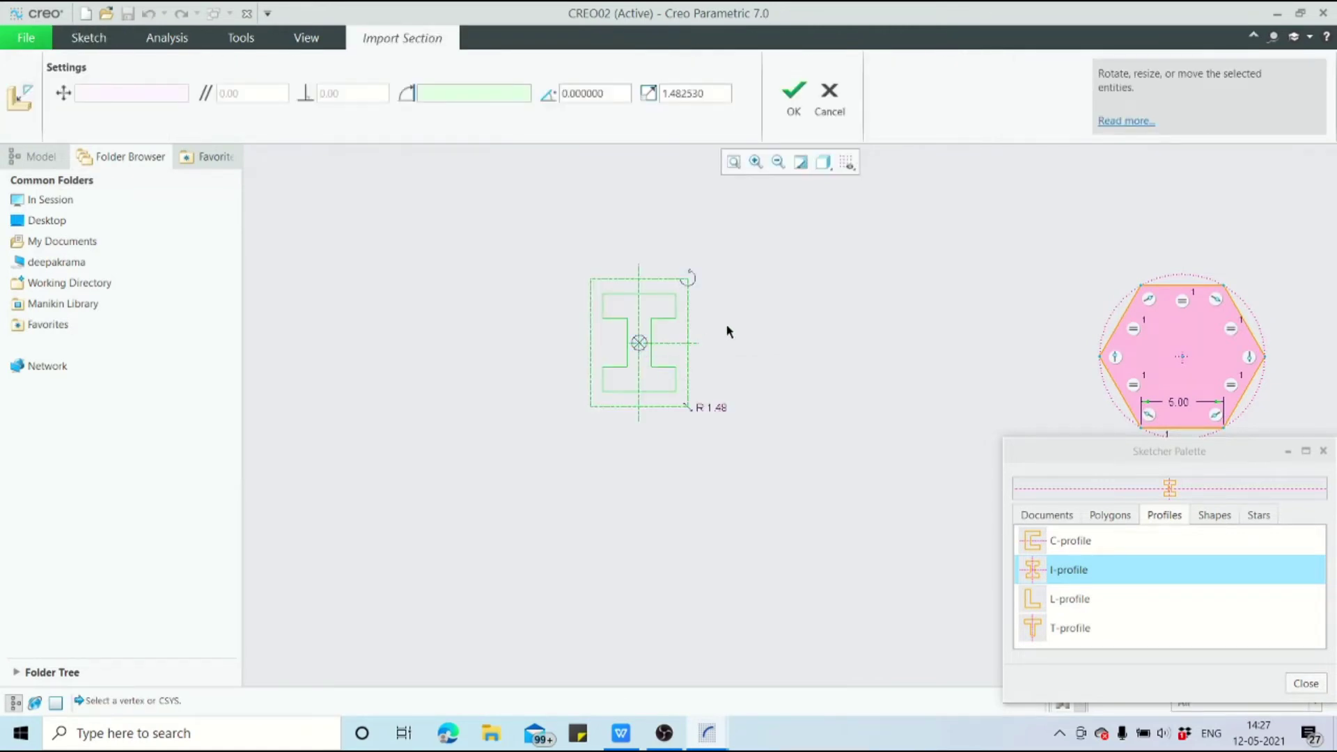
# - Set the I-profile's scaling factor to 2 and accept its placement
pyautogui.moveTo(726, 325)
pyautogui.keyDown('shift'); pyautogui.mouseDown(button='middle')
pyautogui.moveTo(730, 349)
pyautogui.moveTo(734, 301)
pyautogui.moveTo(734, 472)
pyautogui.mouseUp(button='middle'); pyautogui.keyUp('shift')
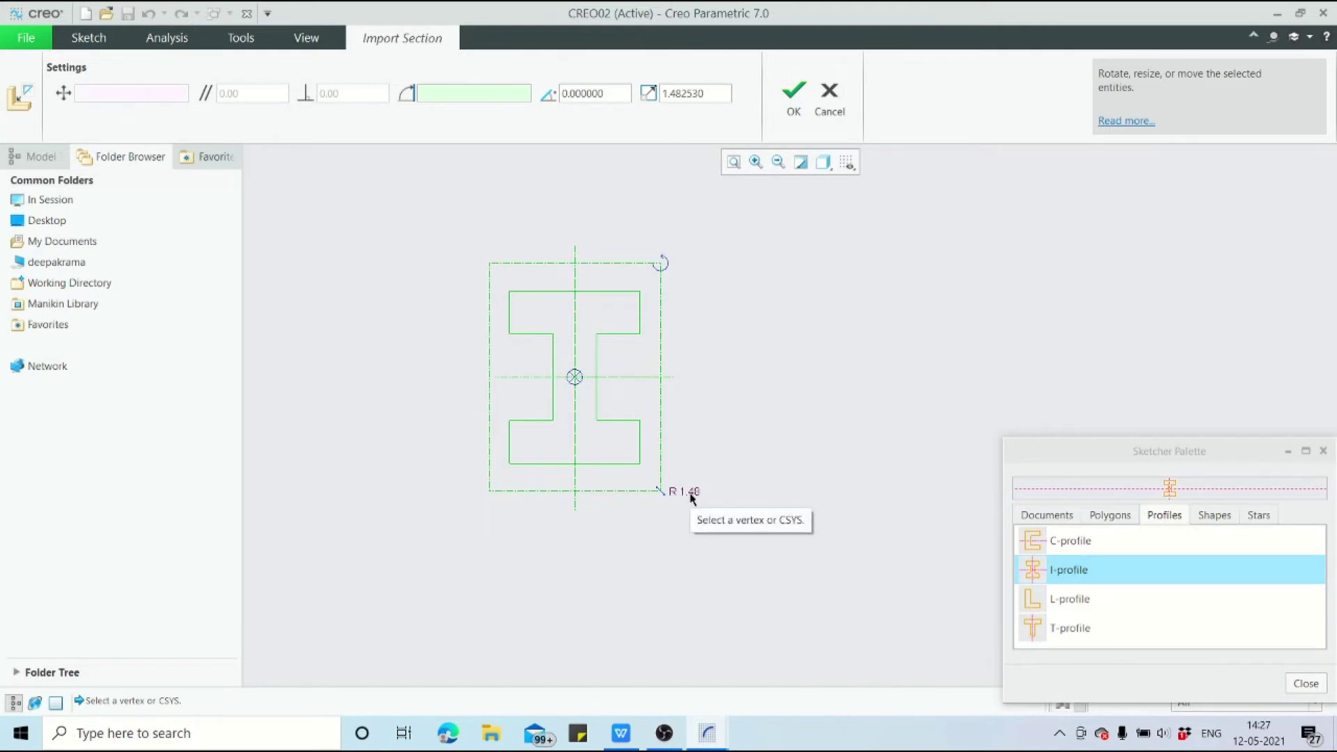
pyautogui.click(1306, 451)
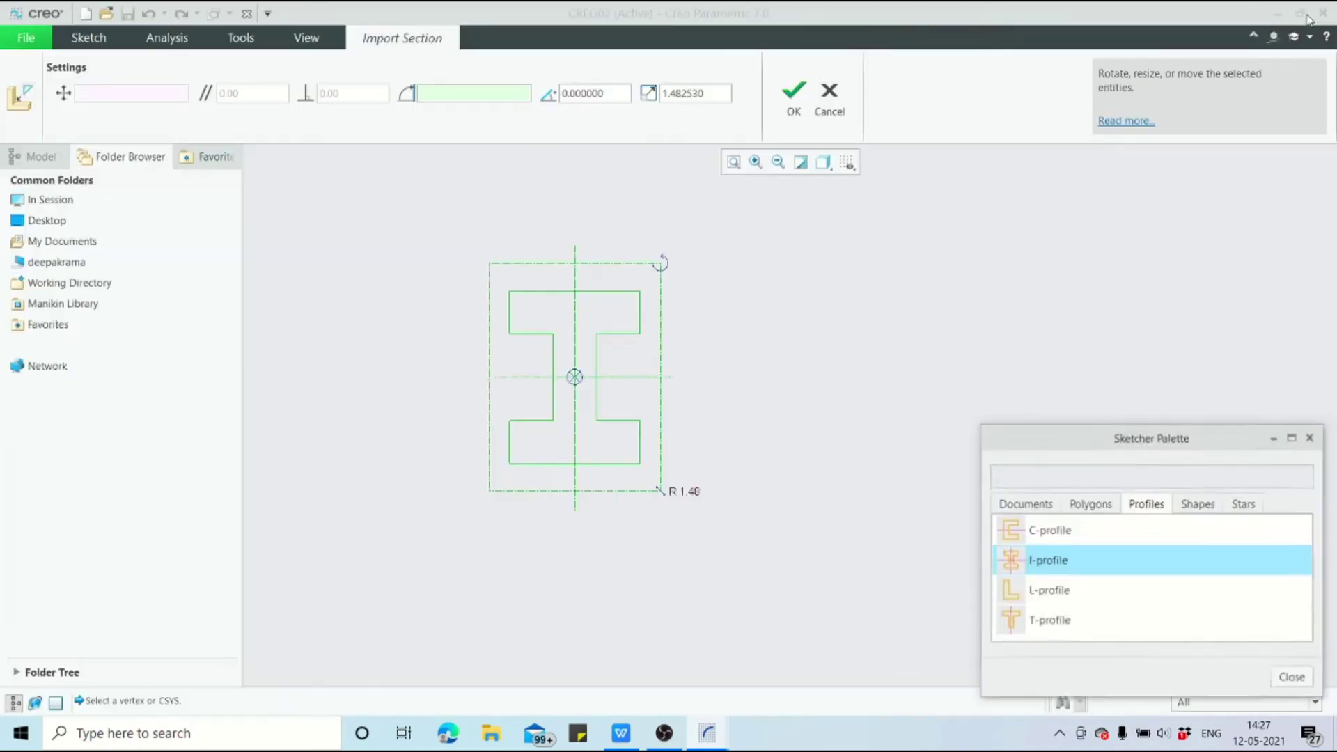
pyautogui.click(1306, 15)
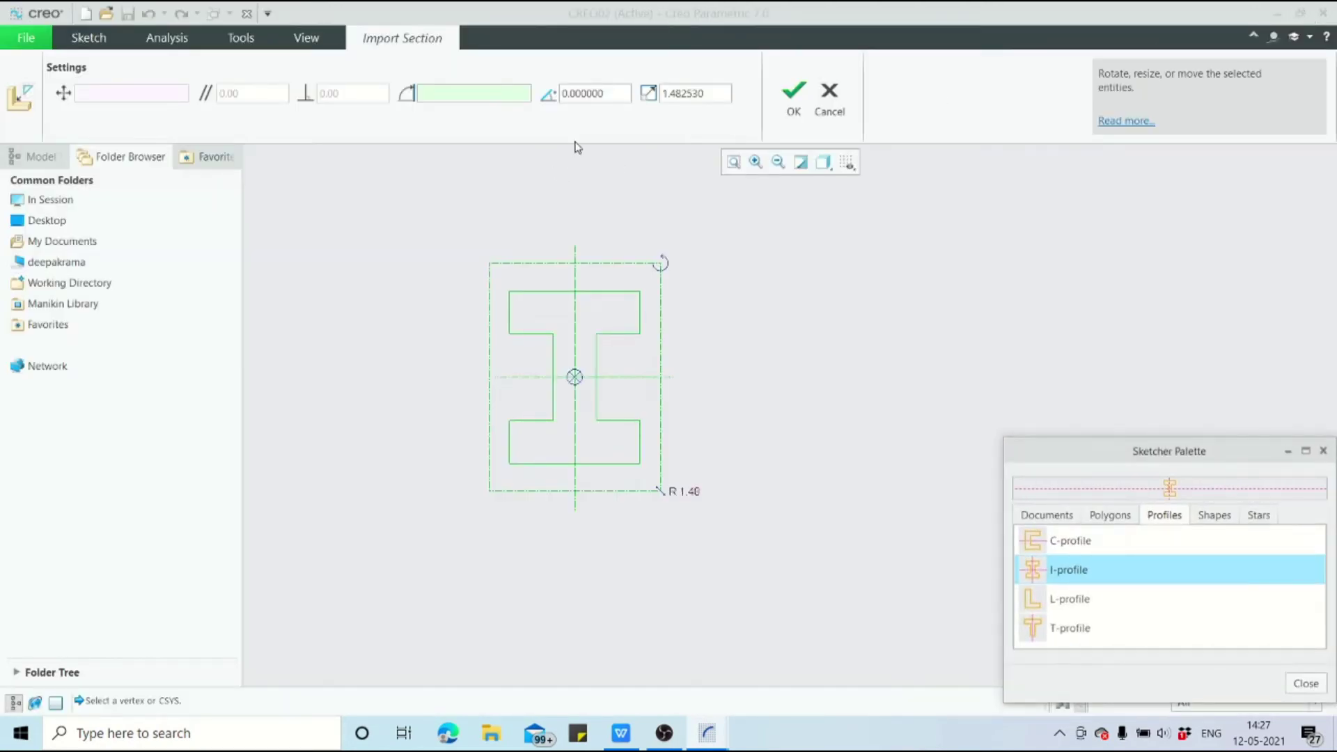
pyautogui.doubleClick(706, 95)
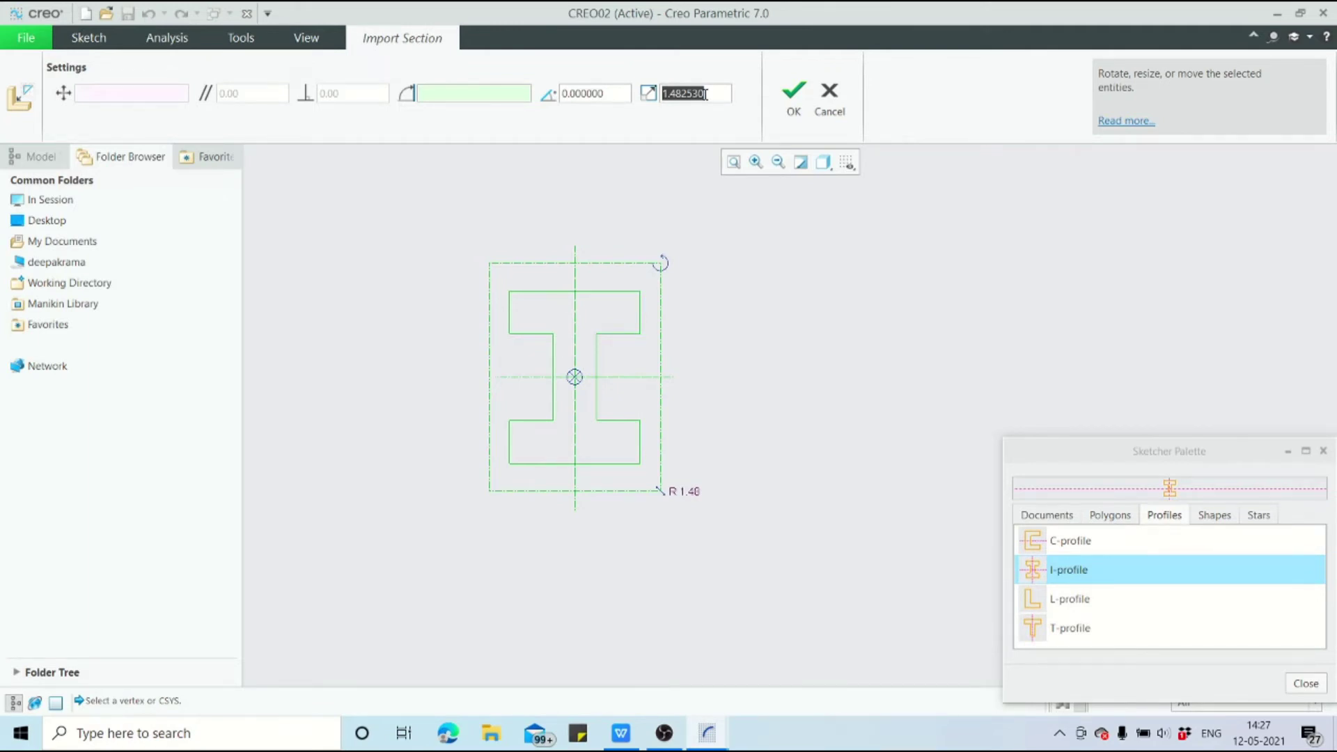
pyautogui.write('2')
pyautogui.press('Return')
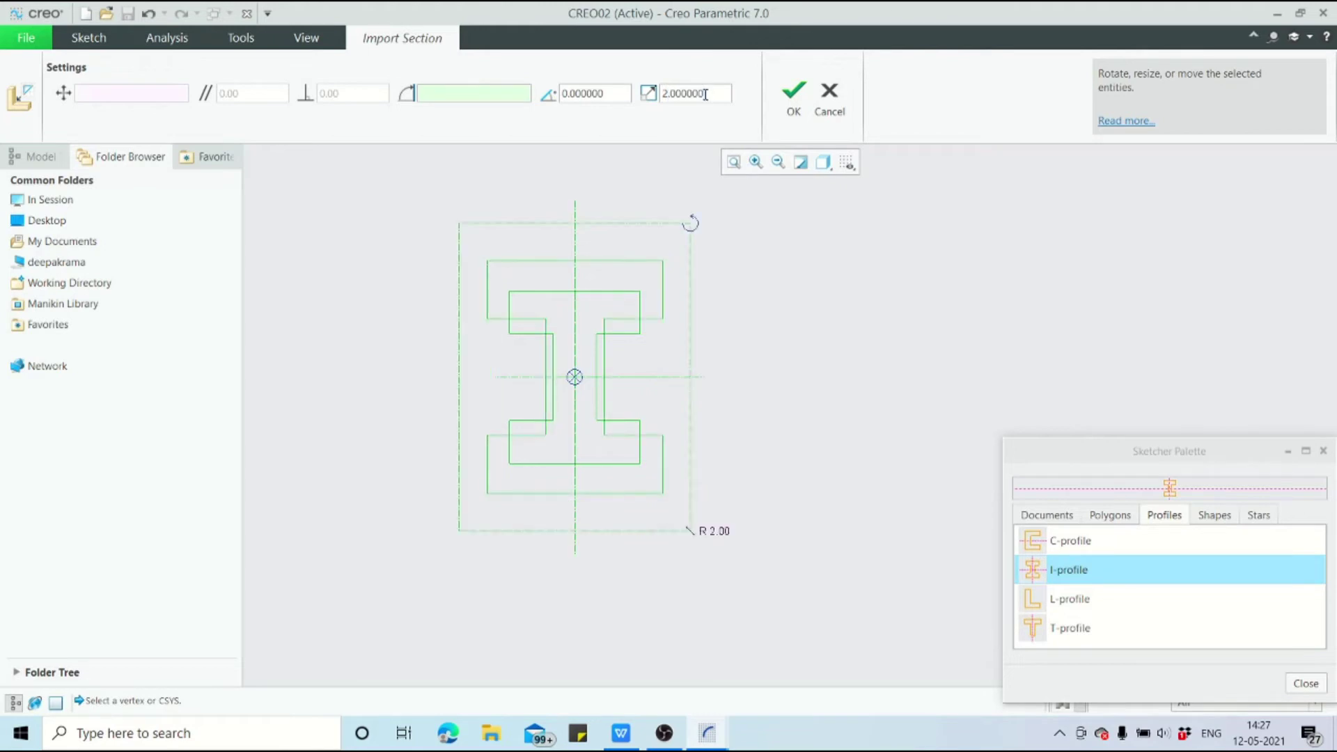
pyautogui.click(794, 91)
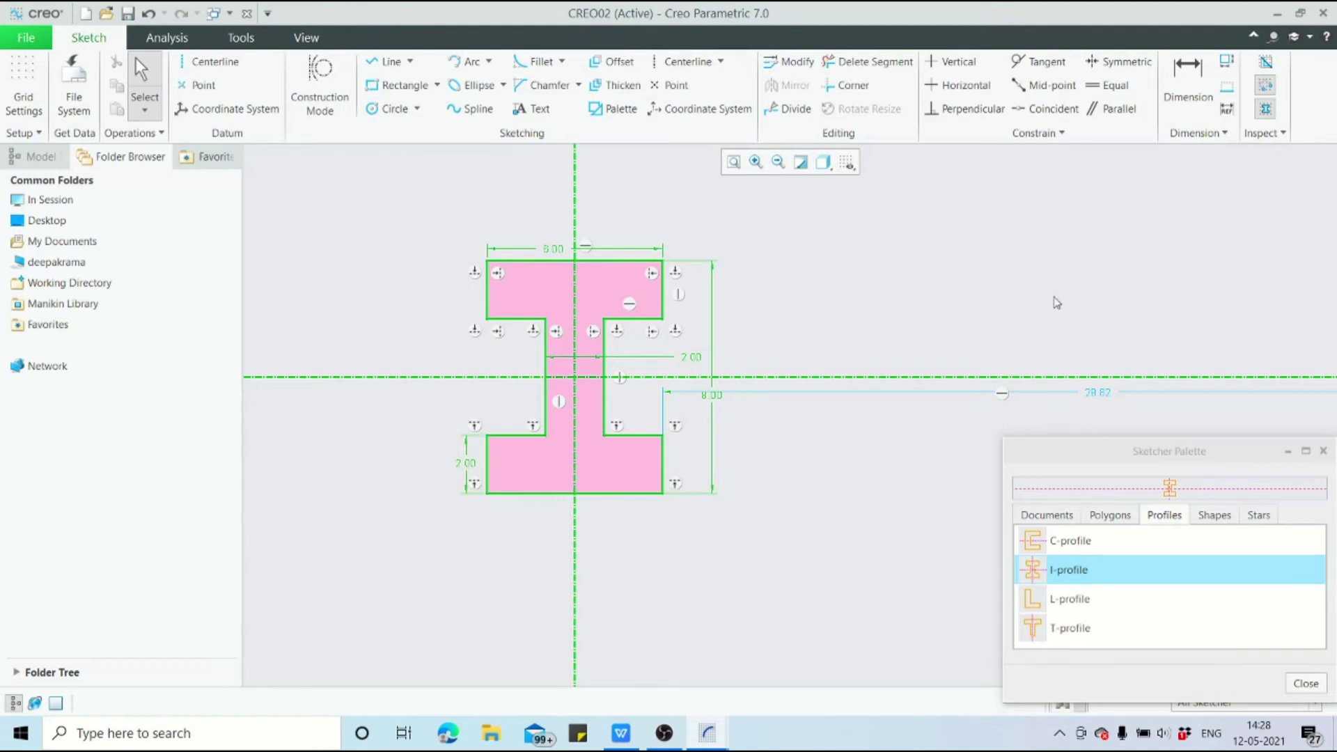
# - Move the horizontal distance dimension between the I-profile and the hexagon below the shapes, and close the Sketcher Palette
pyautogui.click(1105, 396)
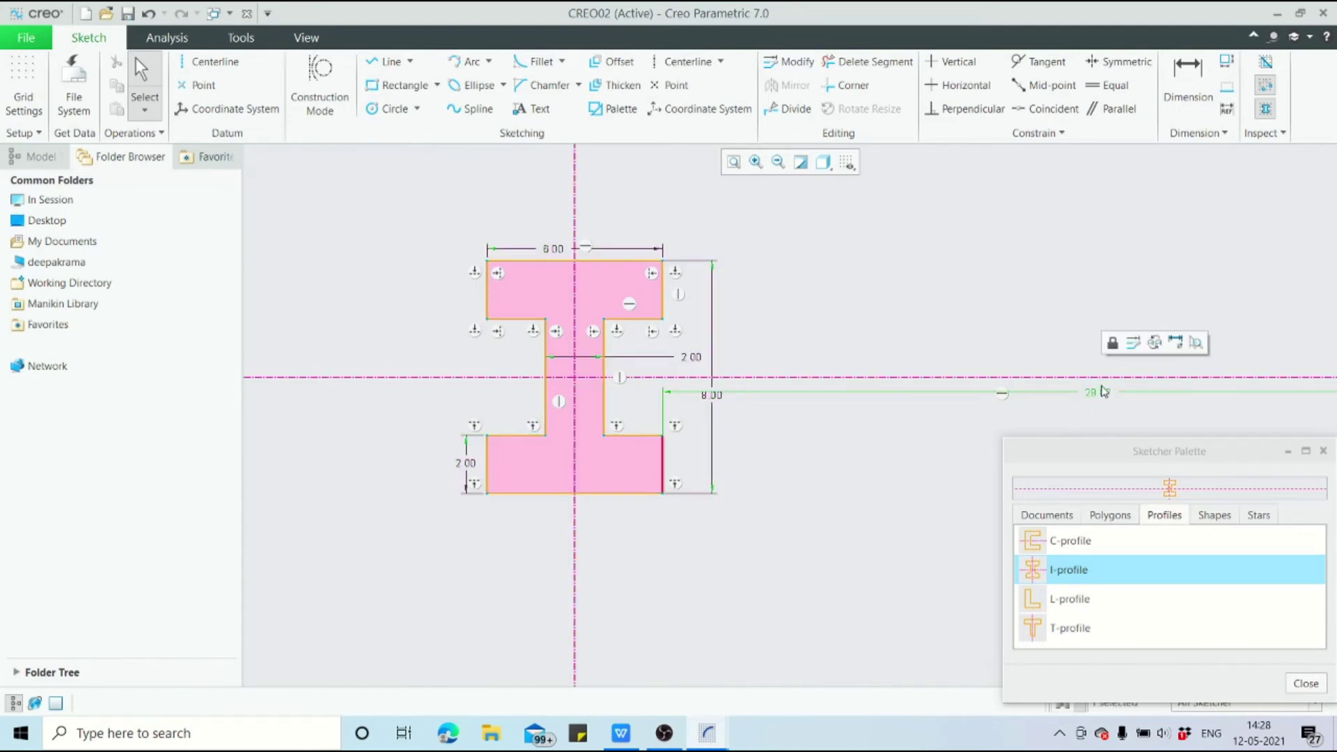
pyautogui.moveTo(1105, 392)
pyautogui.mouseDown(button='middle')
pyautogui.moveTo(1105, 345)
pyautogui.moveTo(956, 381)
pyautogui.moveTo(951, 416)
pyautogui.mouseUp(button='middle')
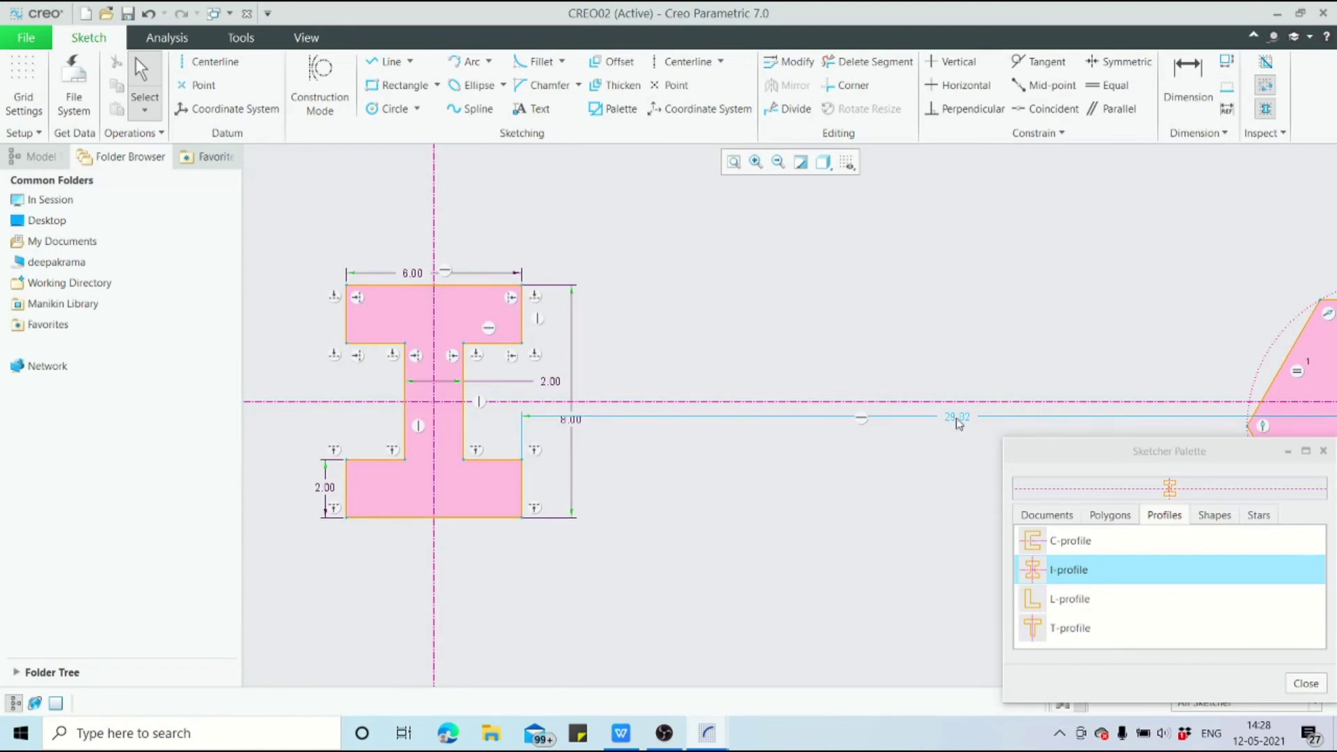
pyautogui.moveTo(956, 419); pyautogui.dragTo(942, 591)
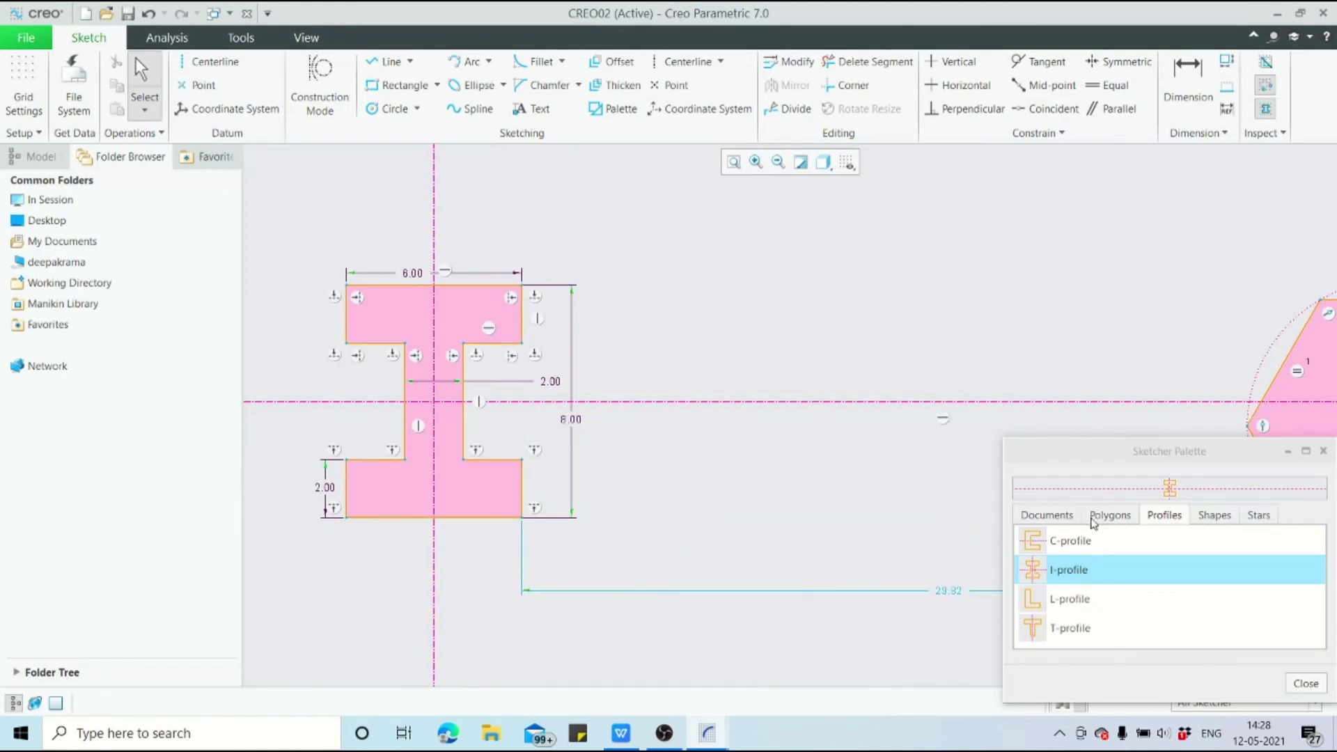
pyautogui.click(1324, 452)
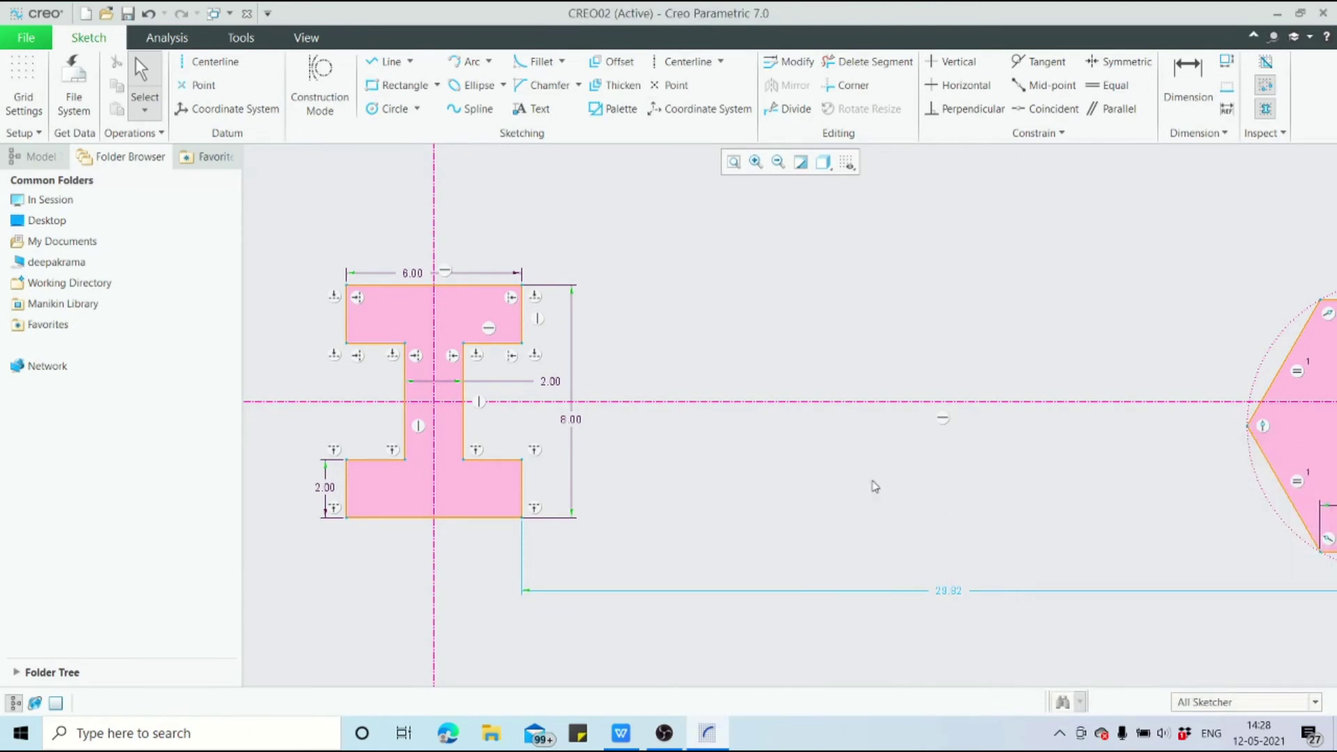
# - Set the horizontal distance from the I-profile's flange edge to the hexagon's centre to 30
pyautogui.scroll(-3, 858, 367)
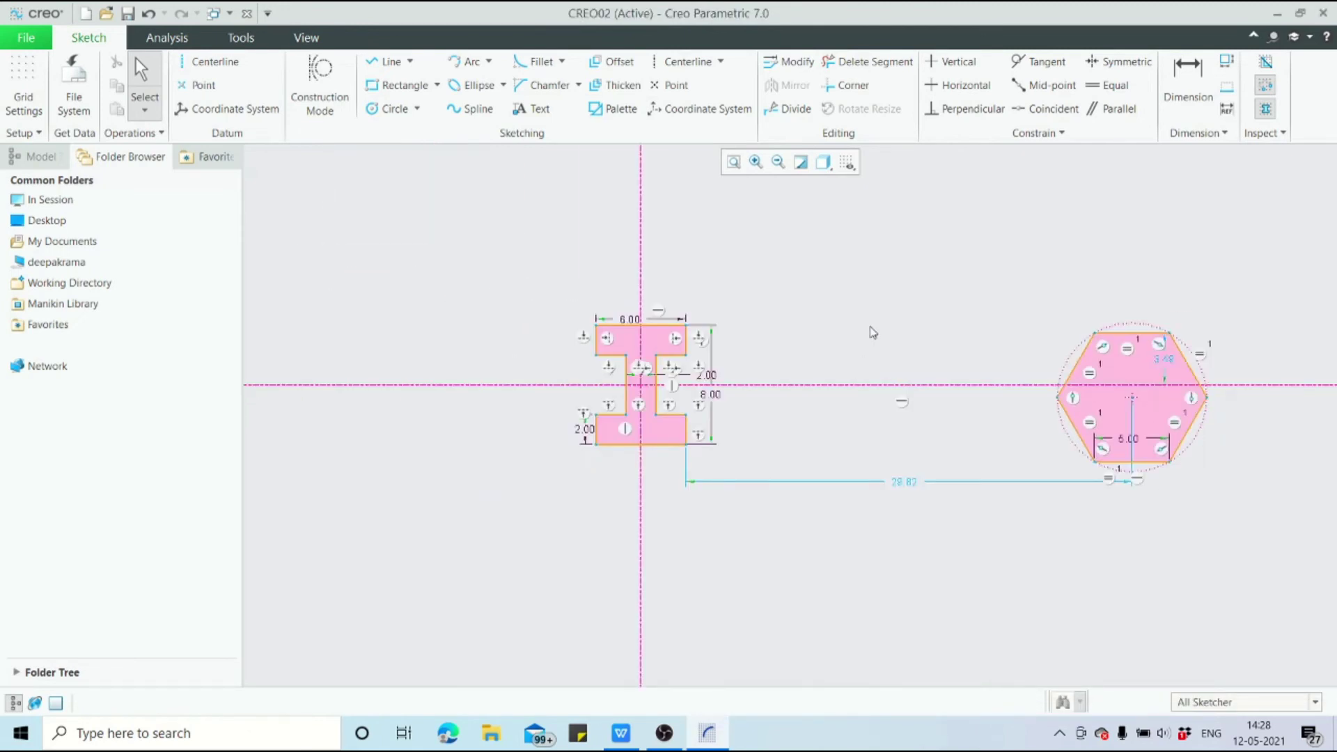
pyautogui.moveTo(869, 326)
pyautogui.keyDown('shift'); pyautogui.mouseDown(button='middle')
pyautogui.moveTo(743, 319)
pyautogui.moveTo(730, 332)
pyautogui.mouseUp(button='middle'); pyautogui.keyUp('shift')
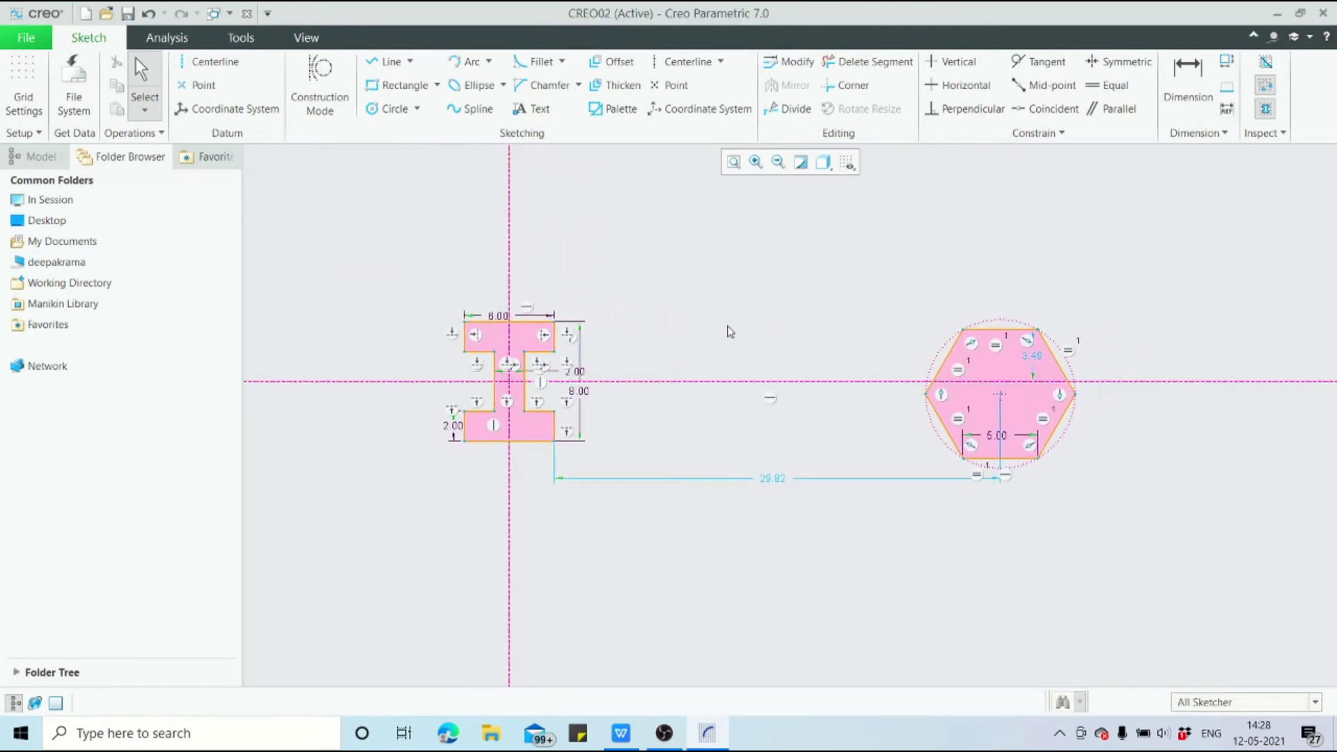
pyautogui.doubleClick(772, 484)
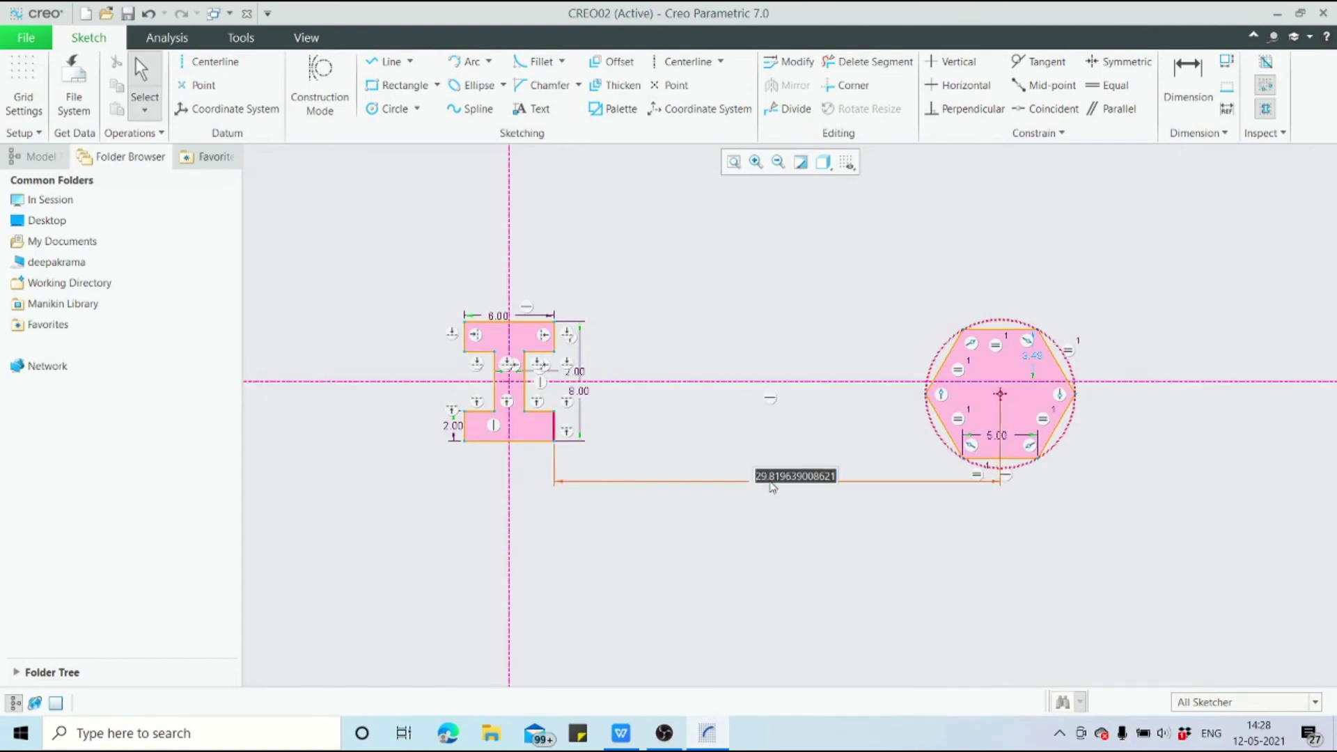
pyautogui.write('30')
pyautogui.press('Return')
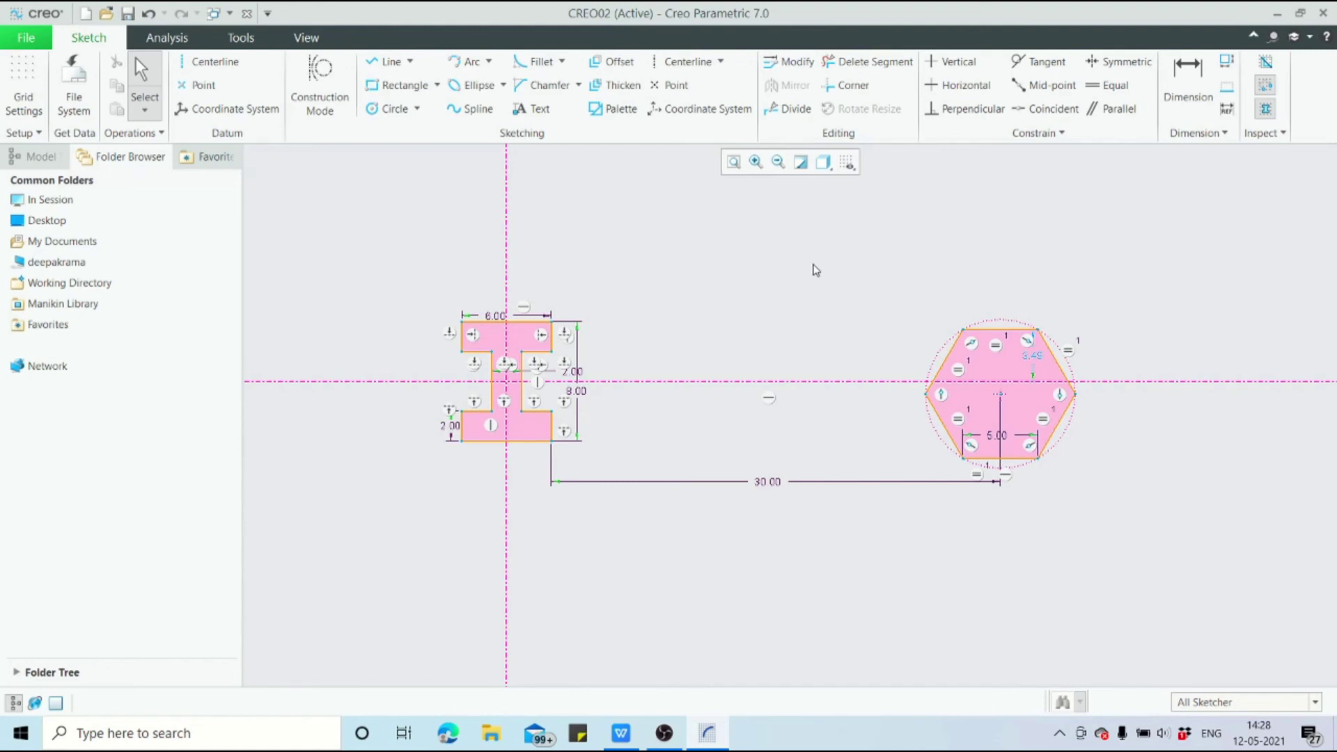
# - Set the vertical distance from the I-profile's horizontal centerline to the hexagon's upper edge to 4
pyautogui.scroll(3, 527, 386)
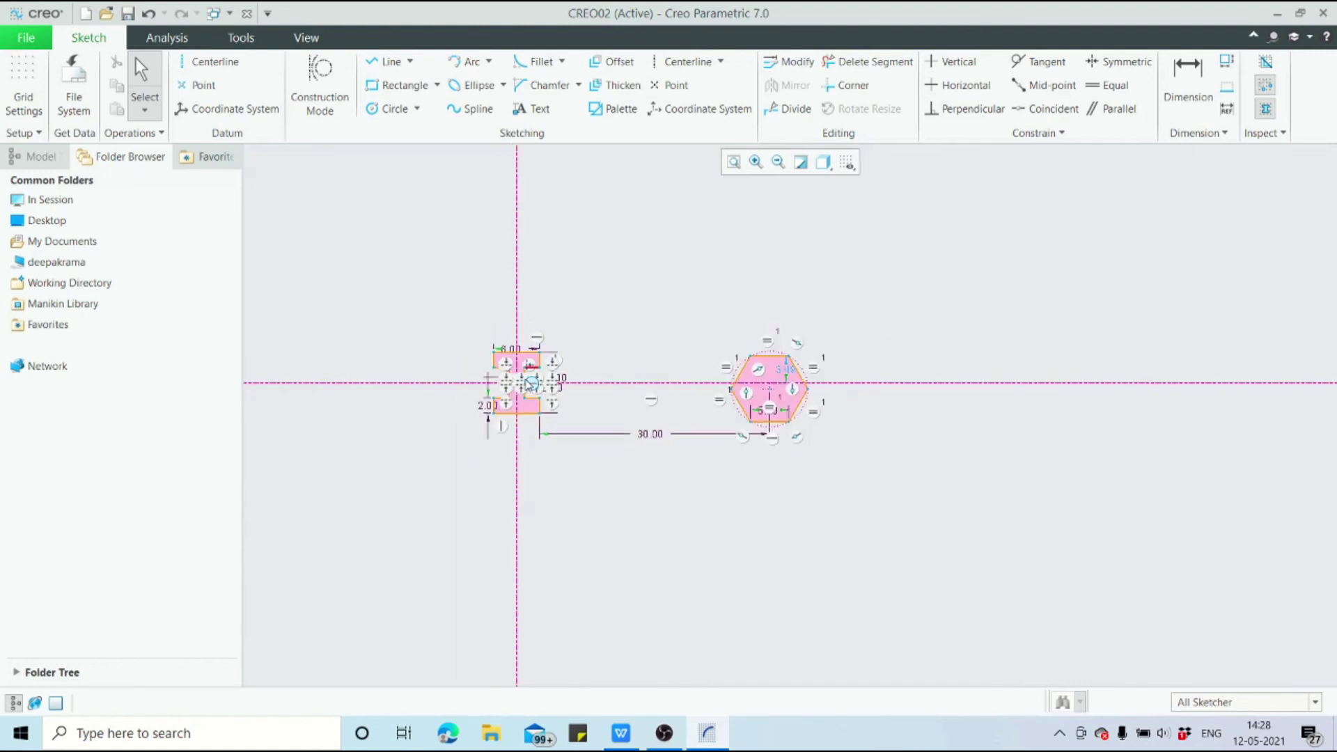
pyautogui.scroll(-8, 487, 362)
pyautogui.scroll(5, 457, 361)
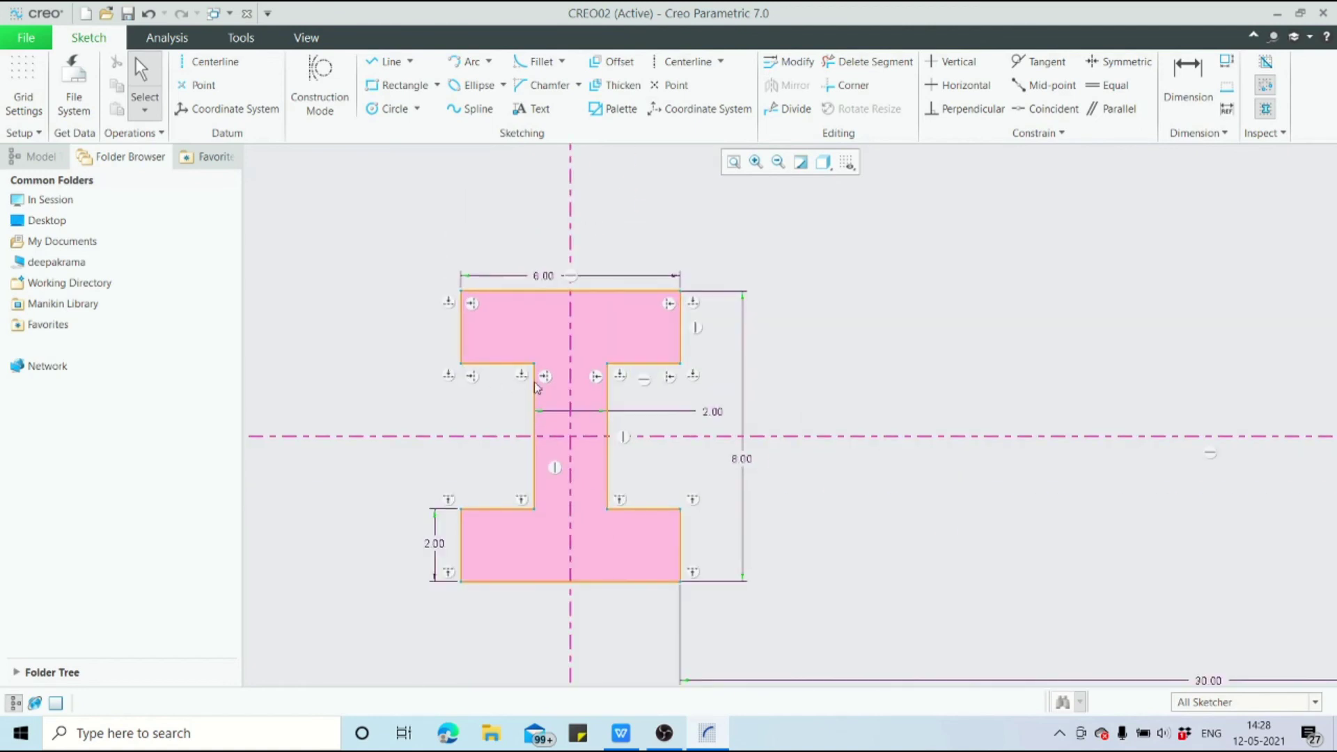
pyautogui.scroll(2, 1056, 359)
pyautogui.scroll(-5, 1112, 369)
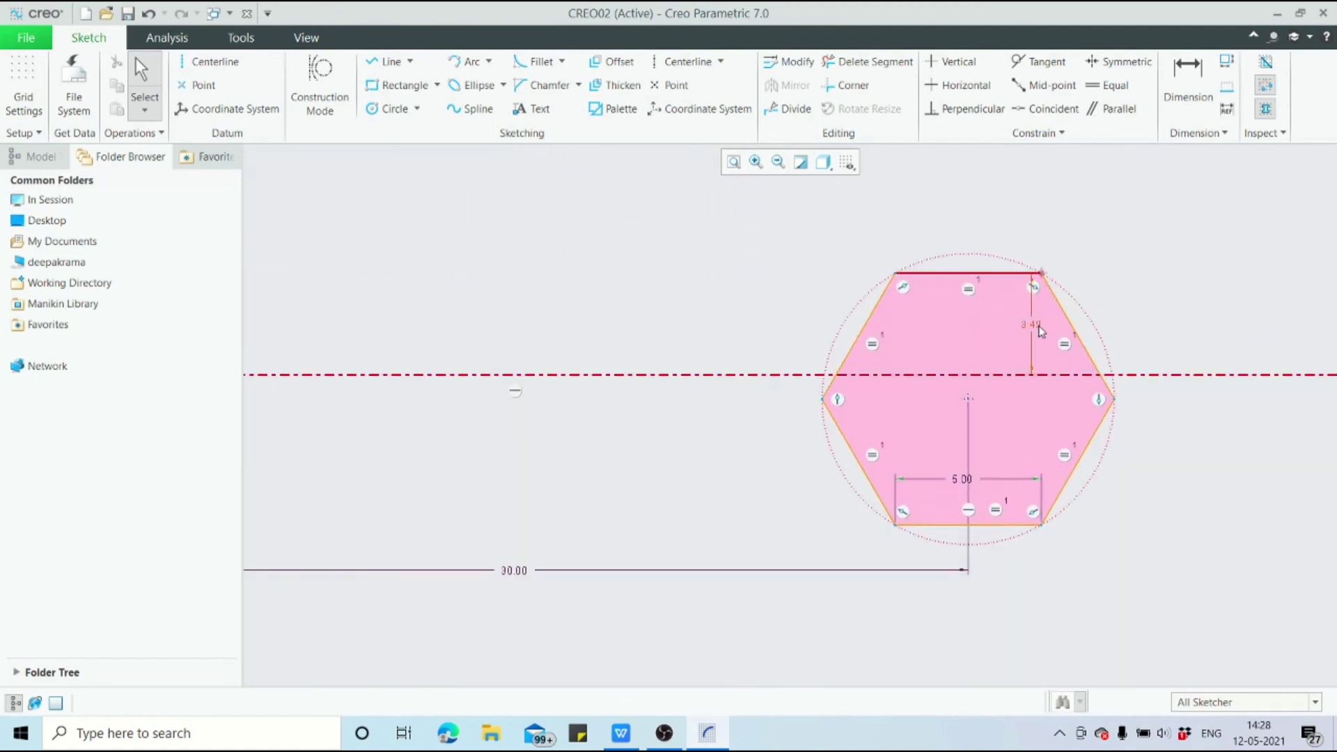
pyautogui.scroll(2, 959, 340)
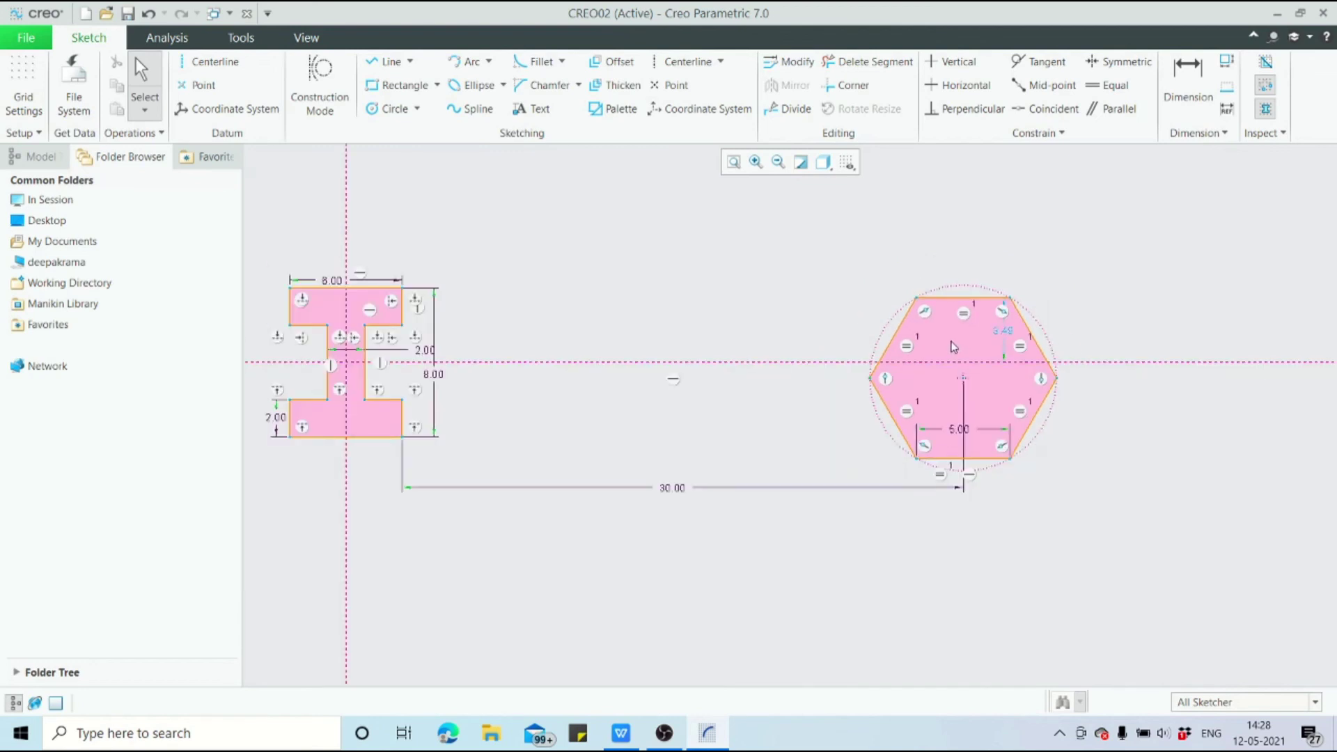
pyautogui.scroll(1, 942, 348)
pyautogui.click(994, 335)
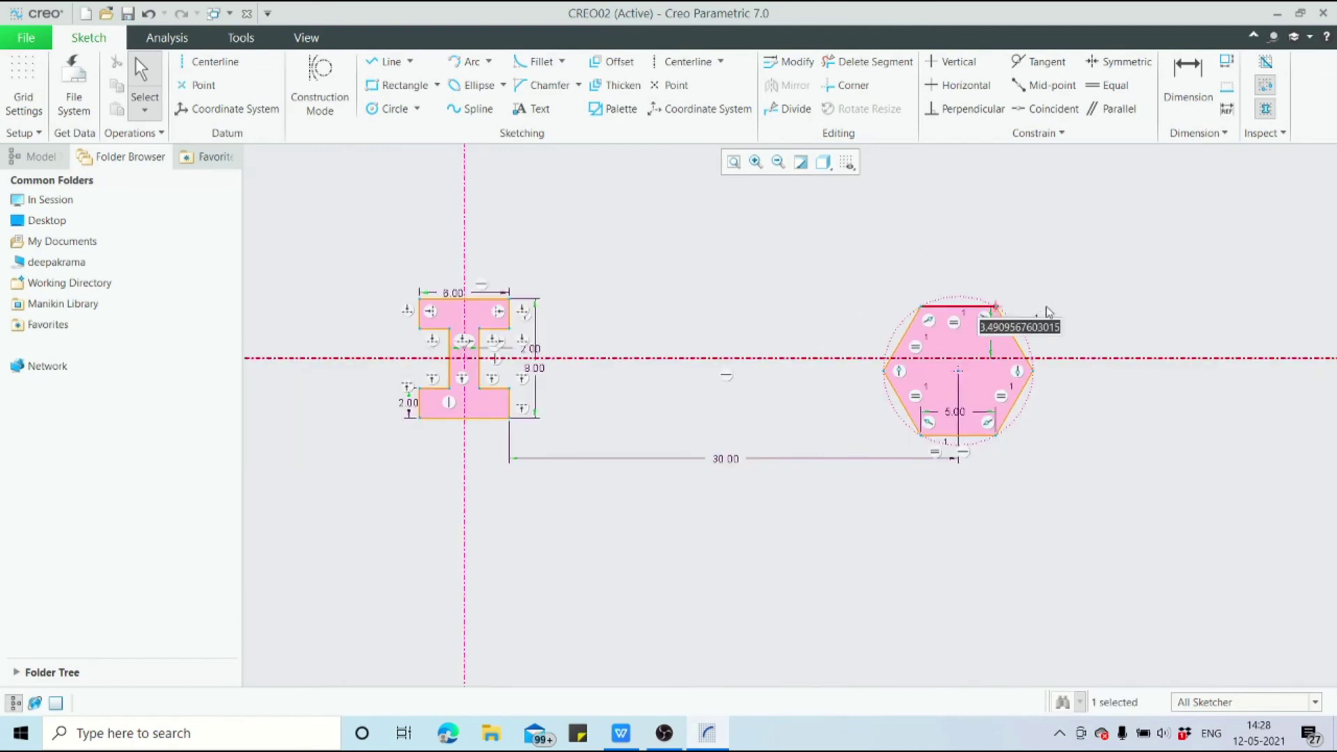
pyautogui.write('4')
pyautogui.press('Return')
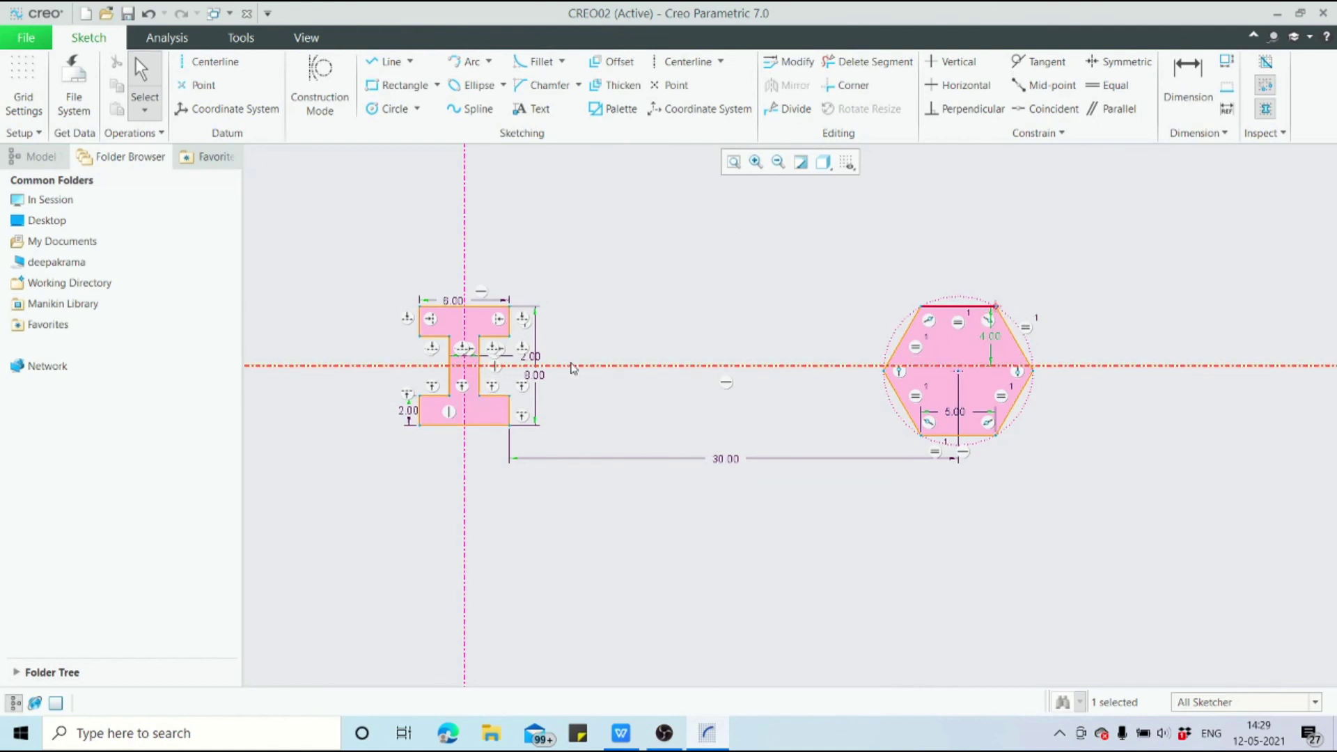
pyautogui.scroll(2, 589, 361)
pyautogui.scroll(-1, 588, 355)
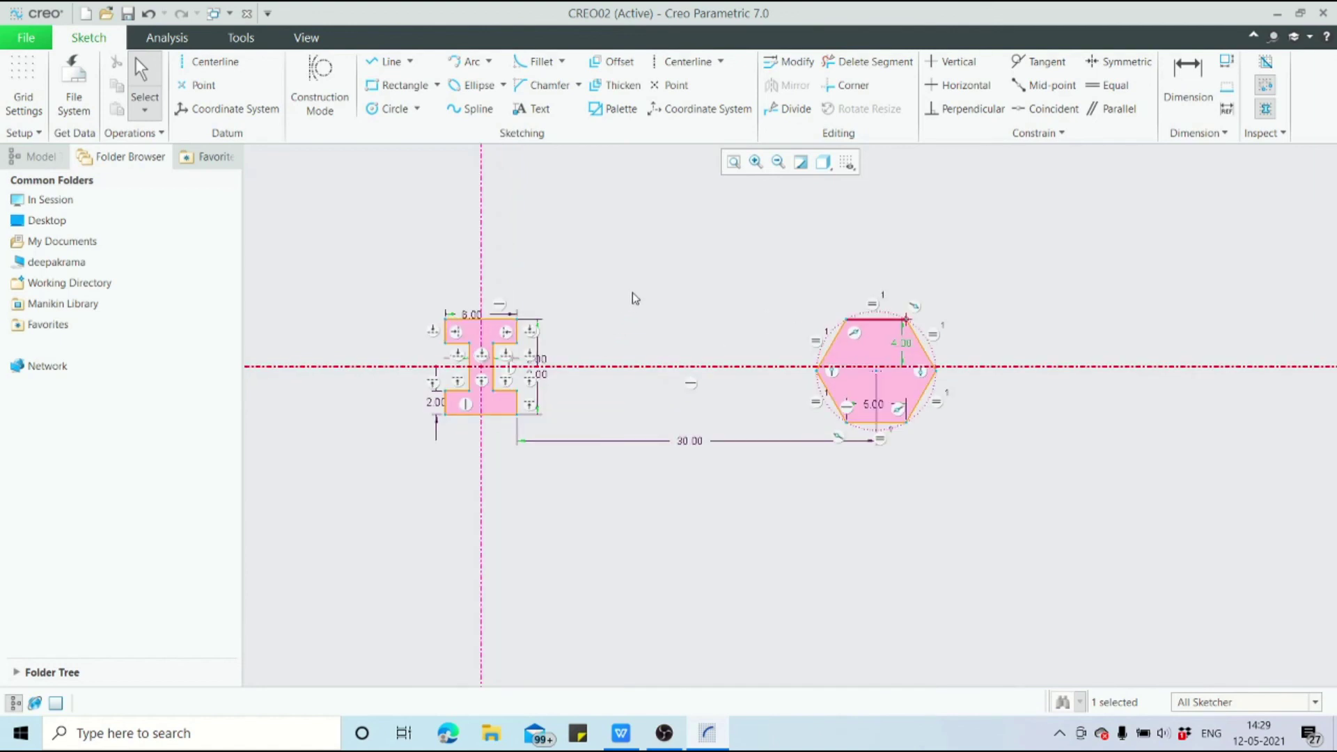
pyautogui.moveTo(633, 293); pyautogui.dragTo(725, 289, button='middle')
pyautogui.scroll(2, 726, 288)
pyautogui.scroll(-5, 725, 288)
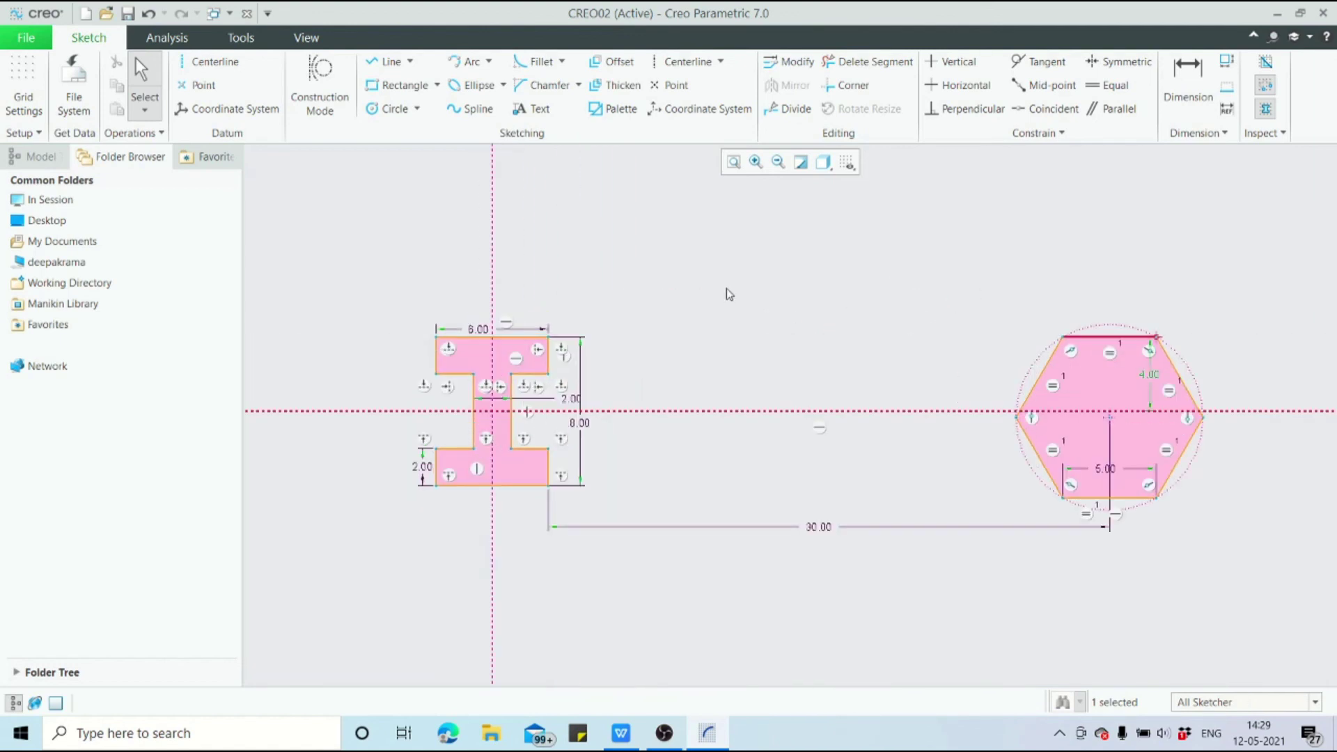
pyautogui.moveTo(726, 289); pyautogui.dragTo(693, 255, button='middle')
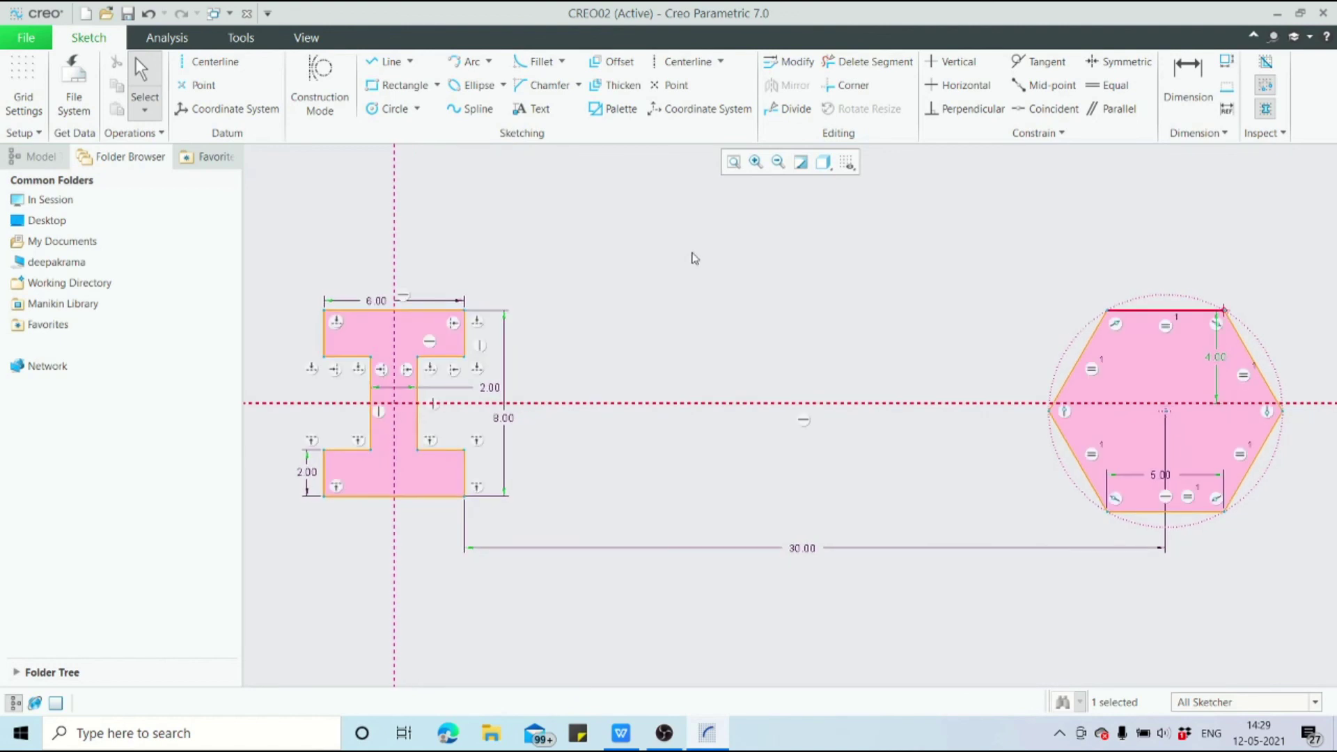